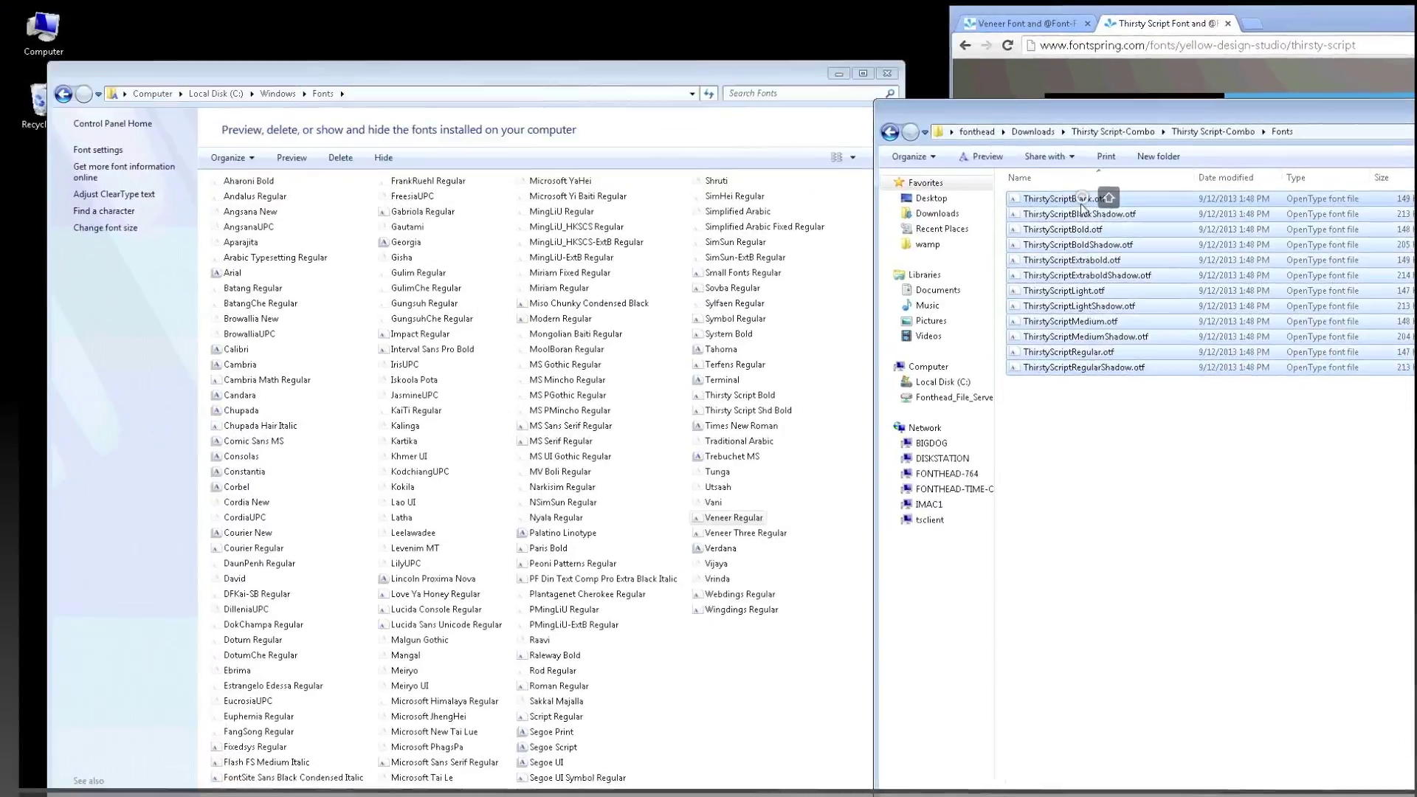
Drag the Thirsty Script .otf files into C:\Windows\Fonts to install them.
drag(1084, 206, 738, 682)
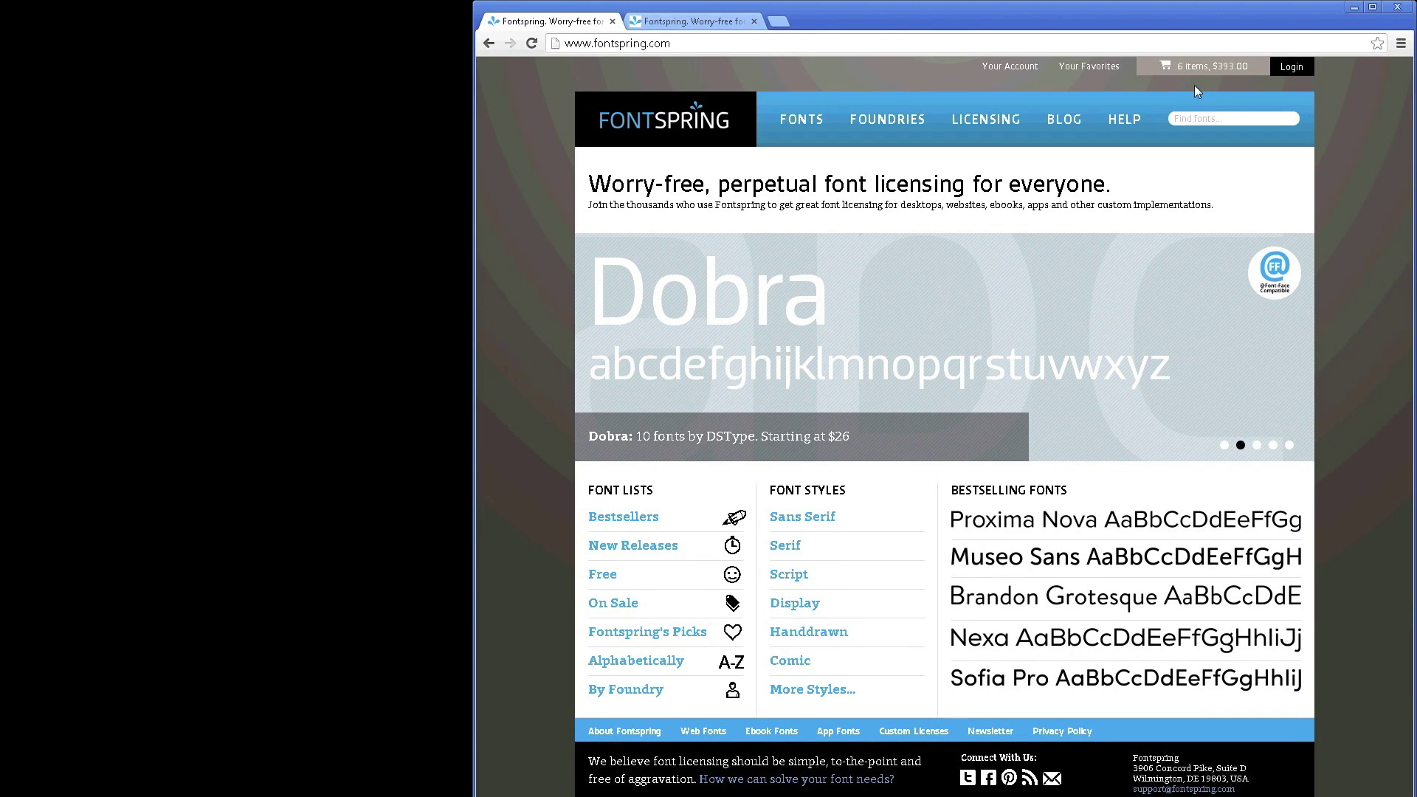
Search Fontspring for 'veneer' and open the Veneer font page.
click(1196, 119)
text(veneer)
key(Return)
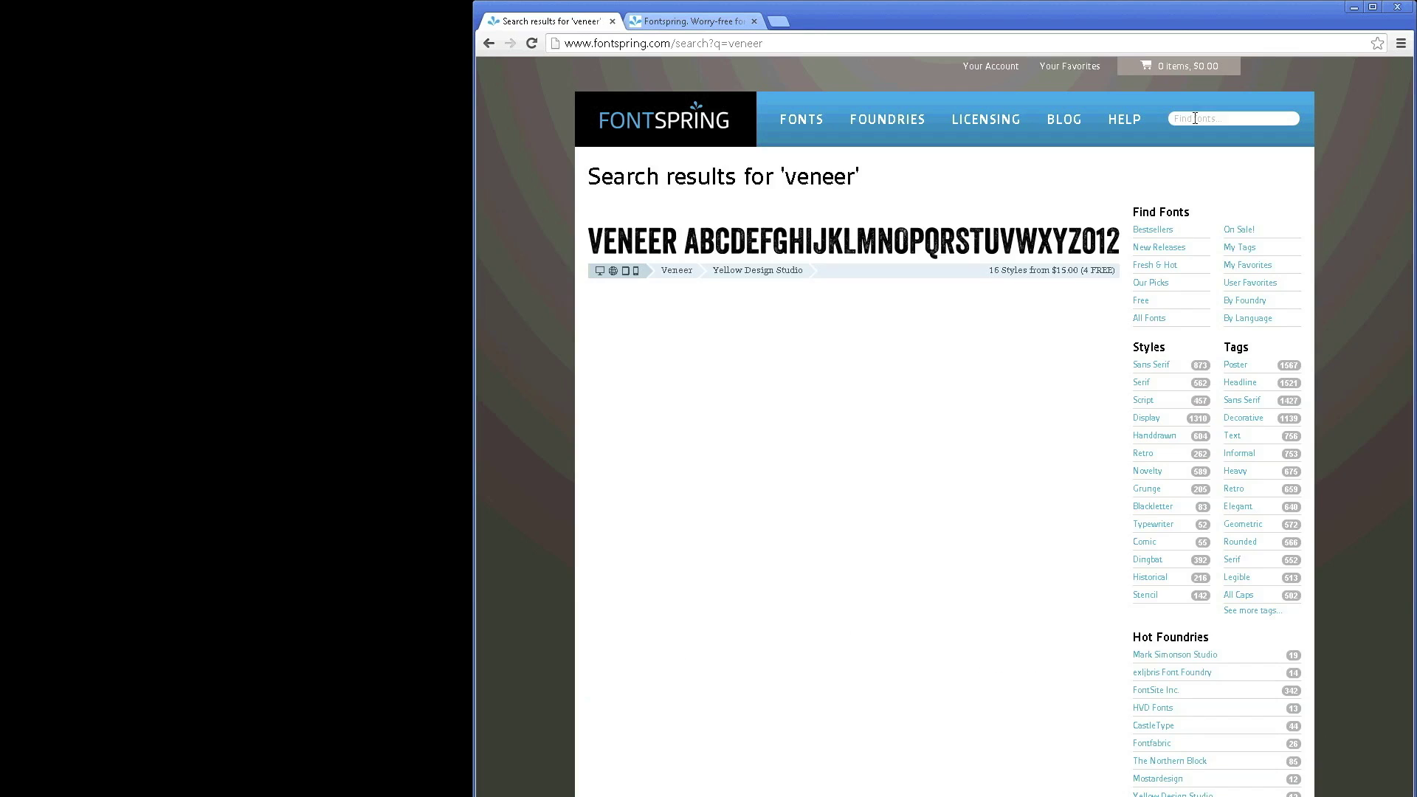
click(849, 246)
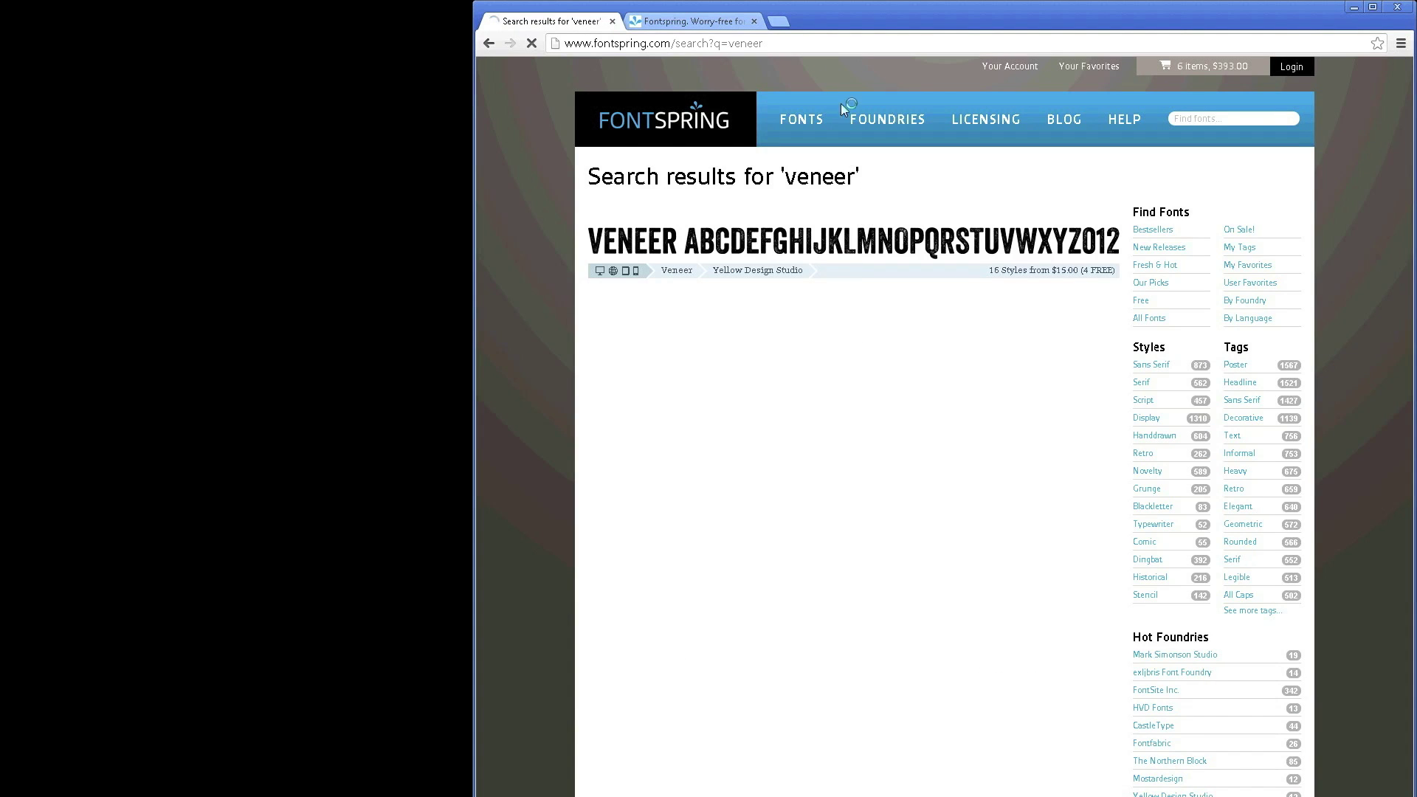
In the second tab, search 'thirst' and open the Thirsty Script font page.
click(710, 22)
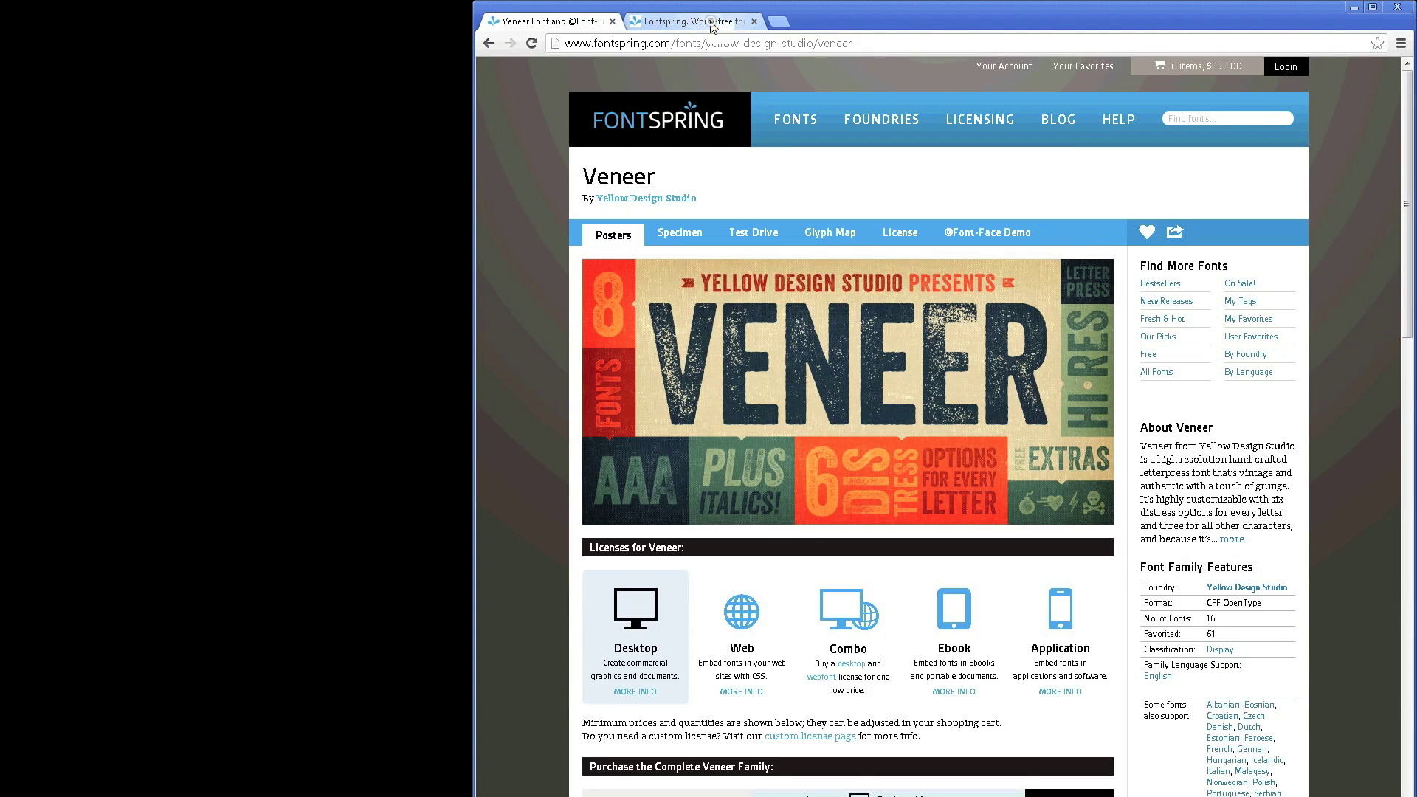
click(1182, 118)
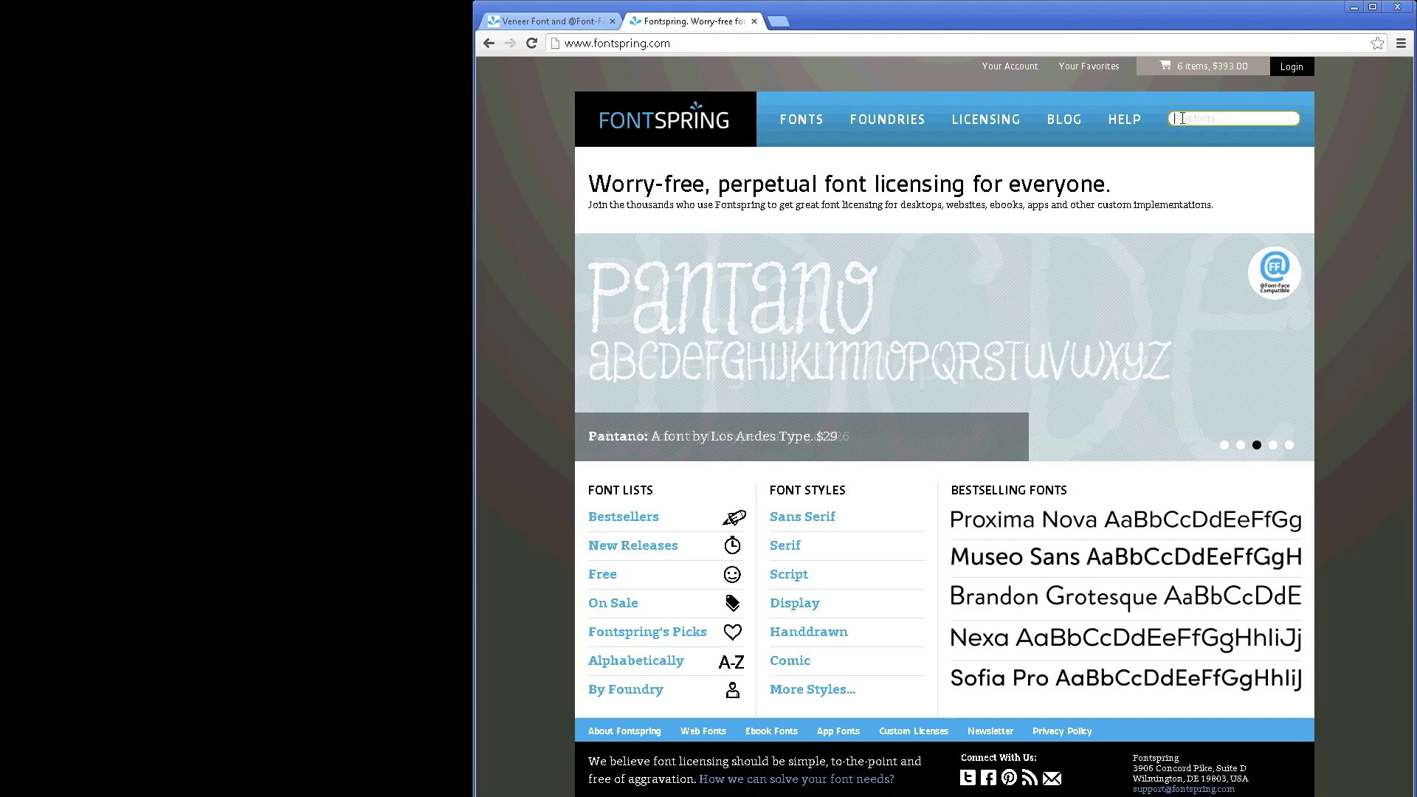
text(thirsty)
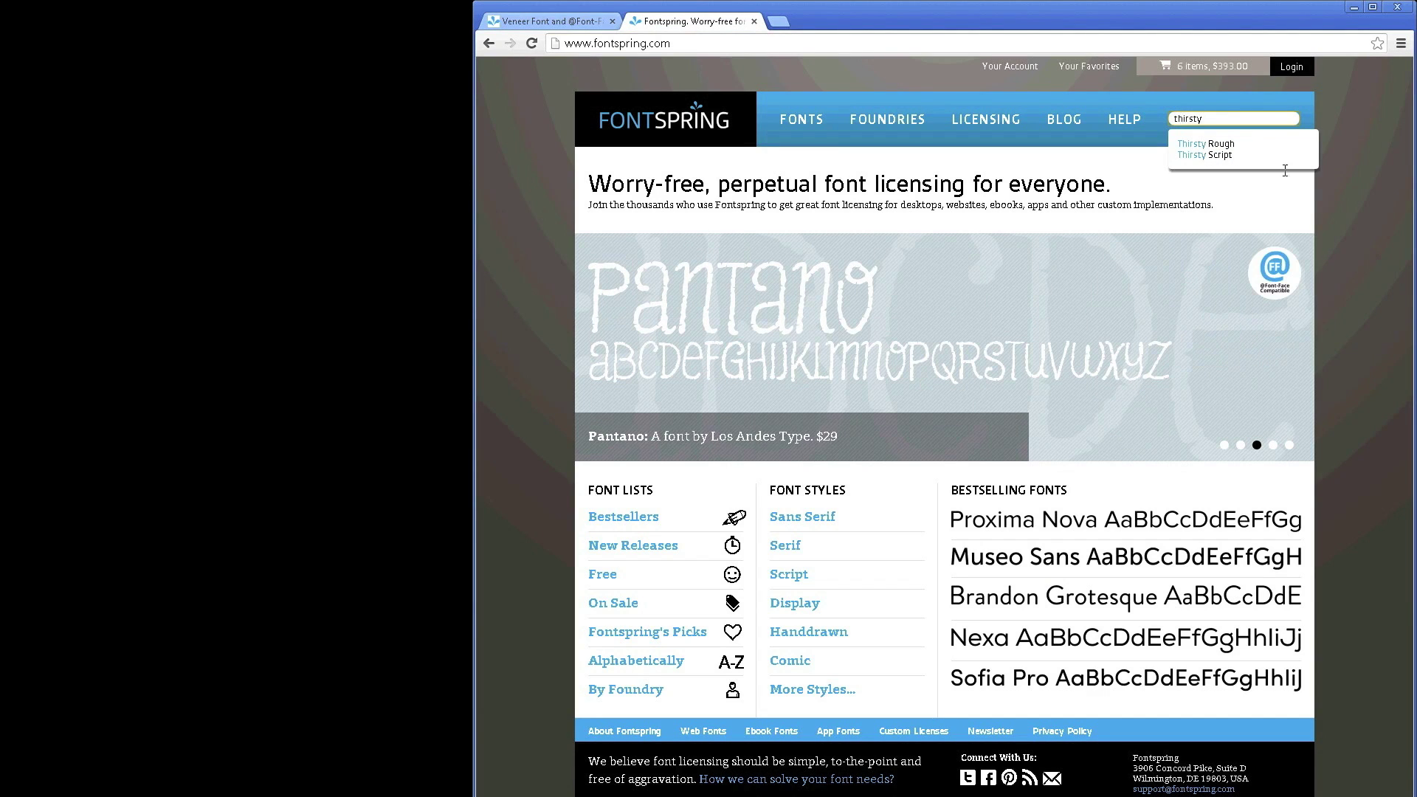
click(1218, 155)
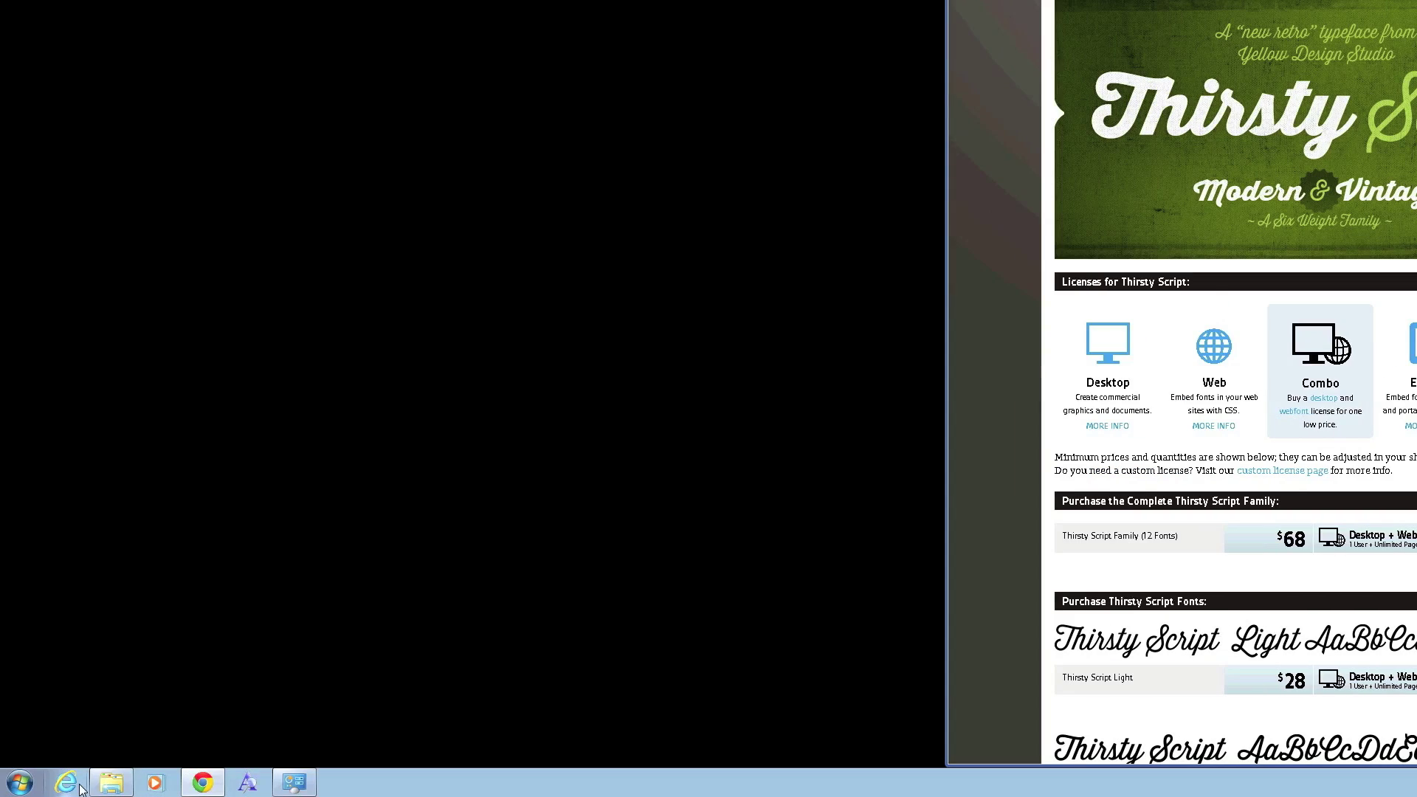
Extract Thirsty Script-Combo.zip in Downloads to its suggested folder.
click(108, 785)
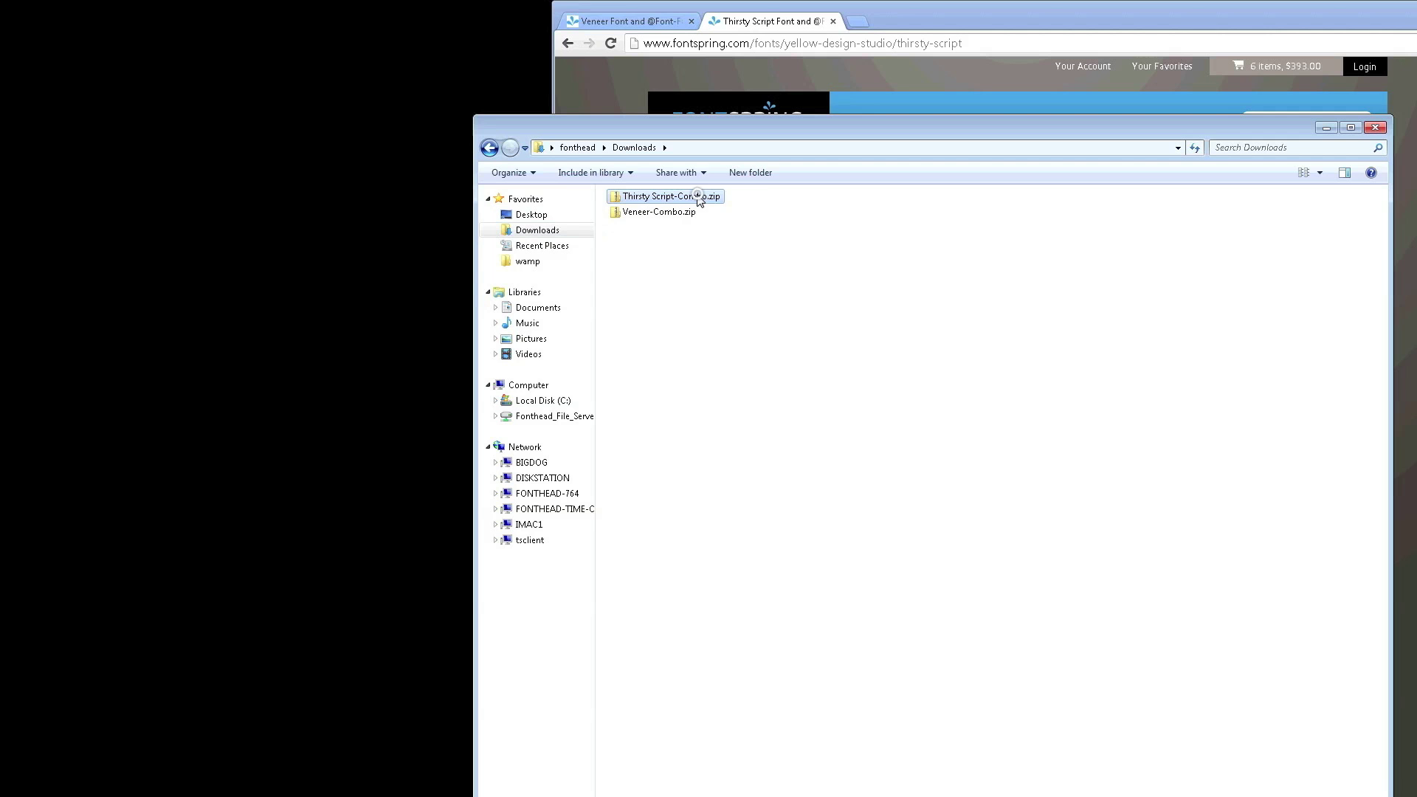
right_click(1212, 109)
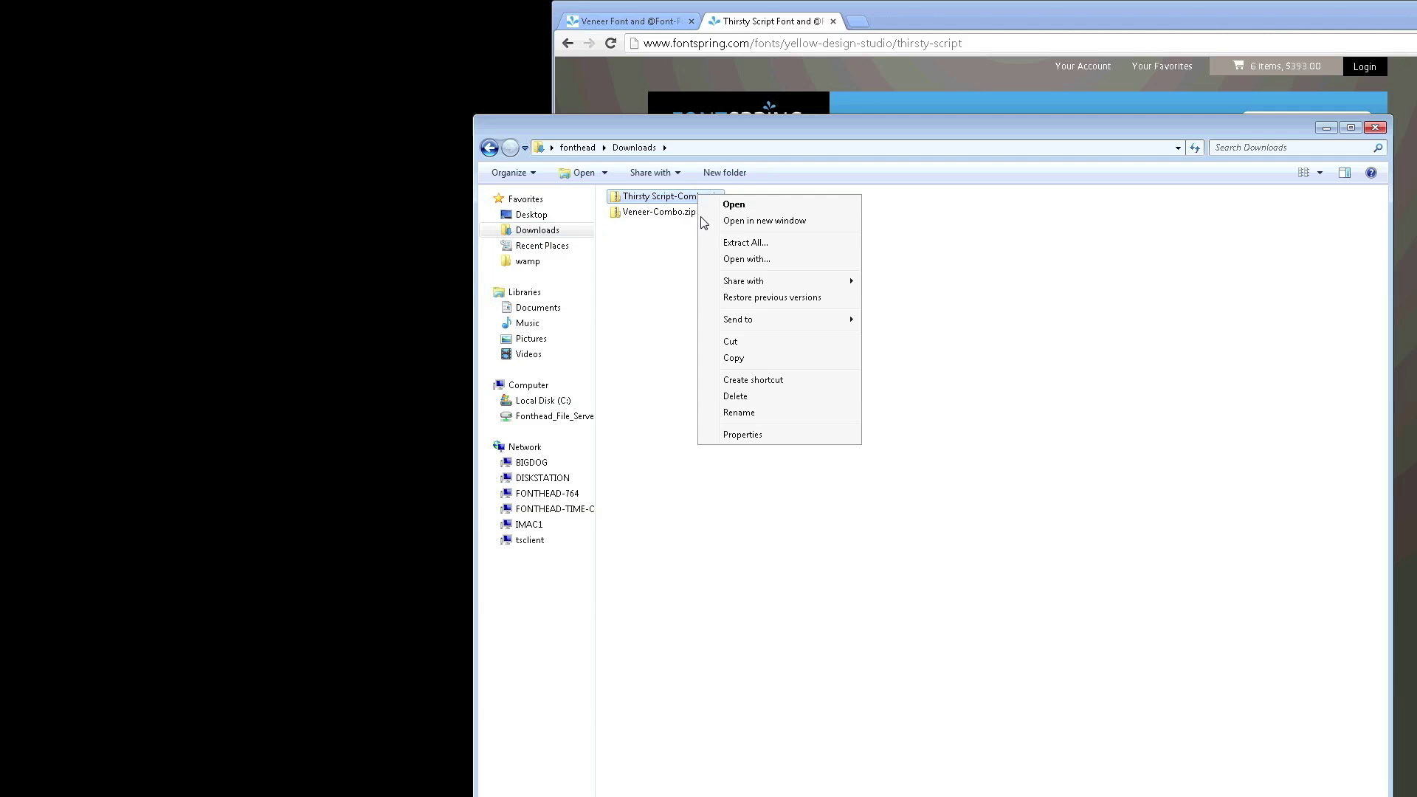
click(746, 244)
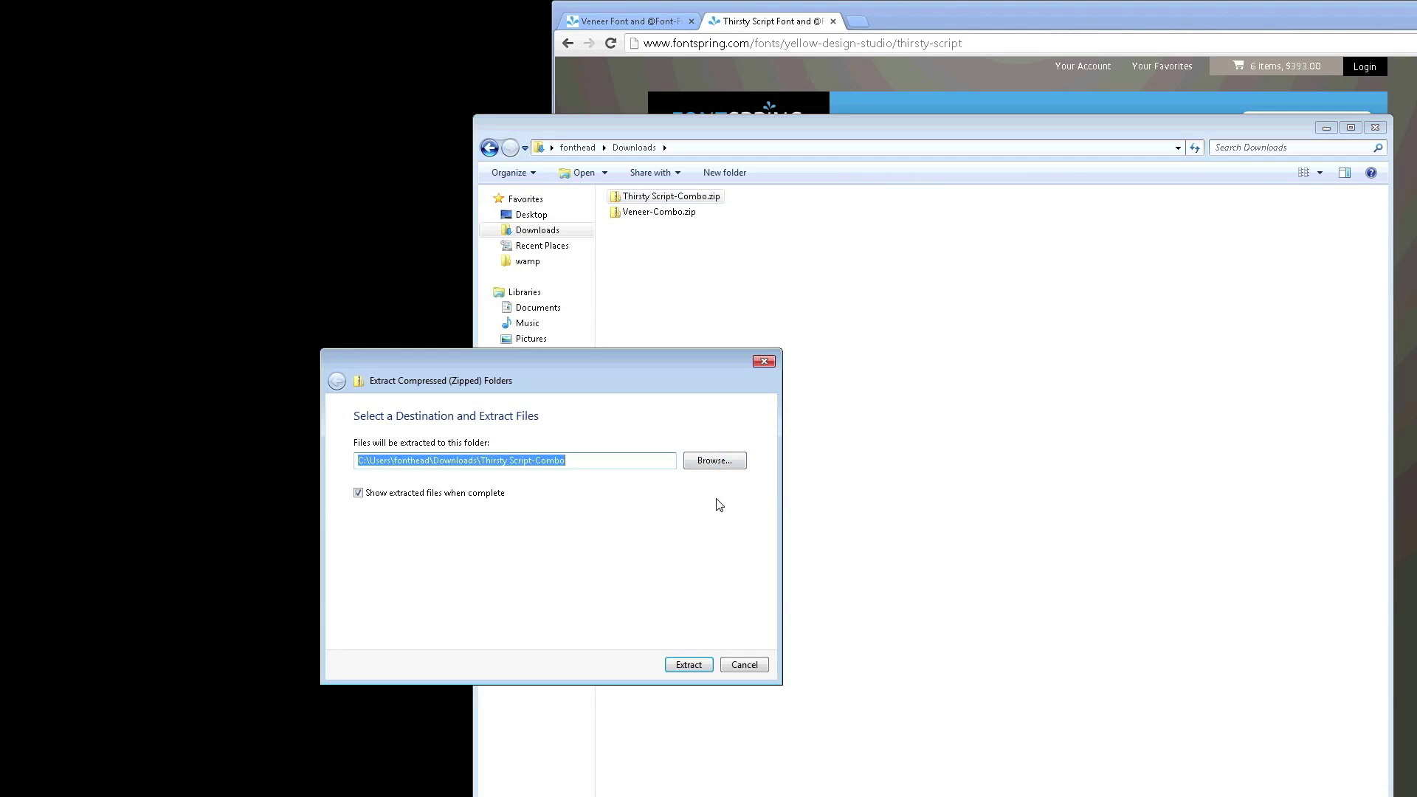
click(688, 664)
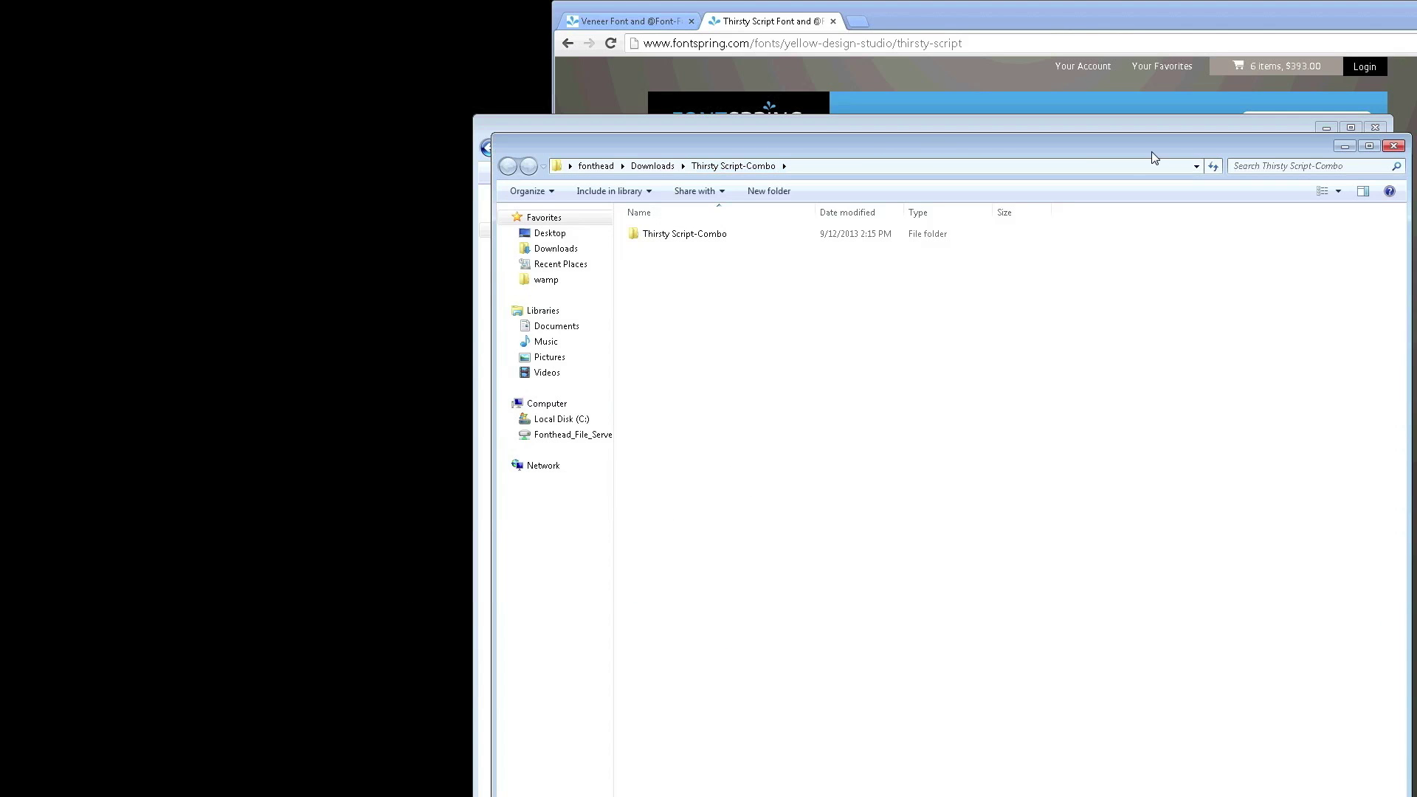
click(1314, 147)
Extract Veneer-Combo.zip, then open the extracted Veneer-Combo folder.
click(595, 229)
right_click(595, 229)
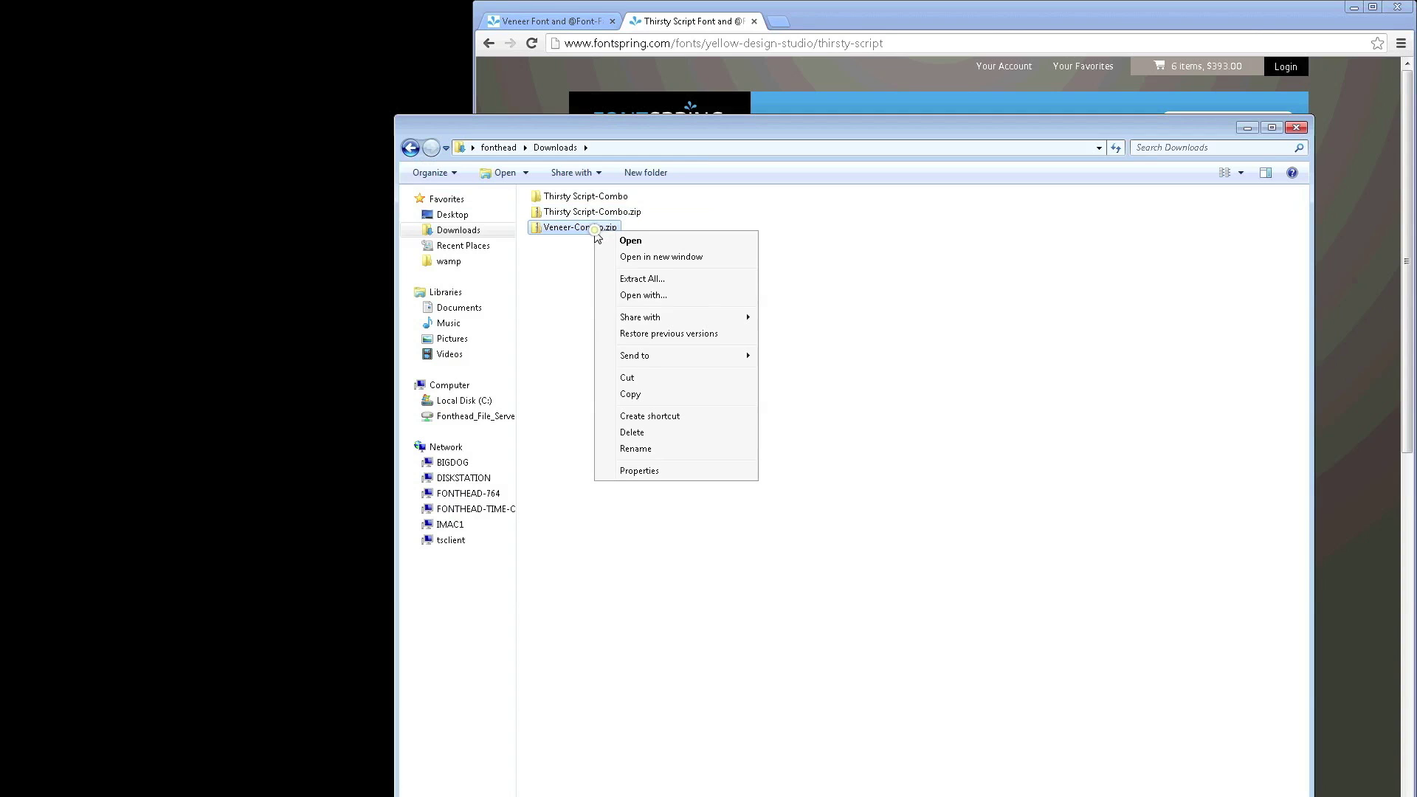
click(553, 260)
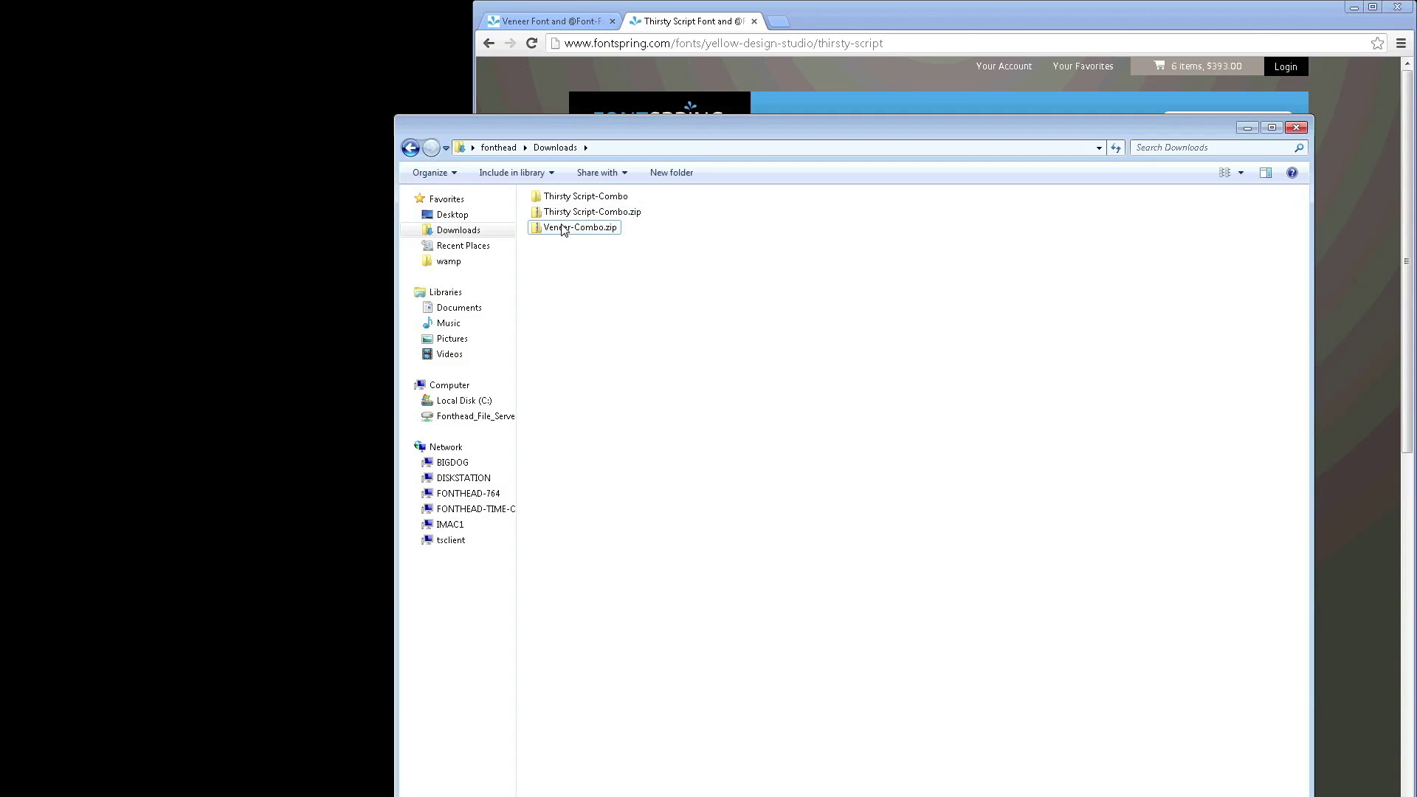
mouse_move(564, 233)
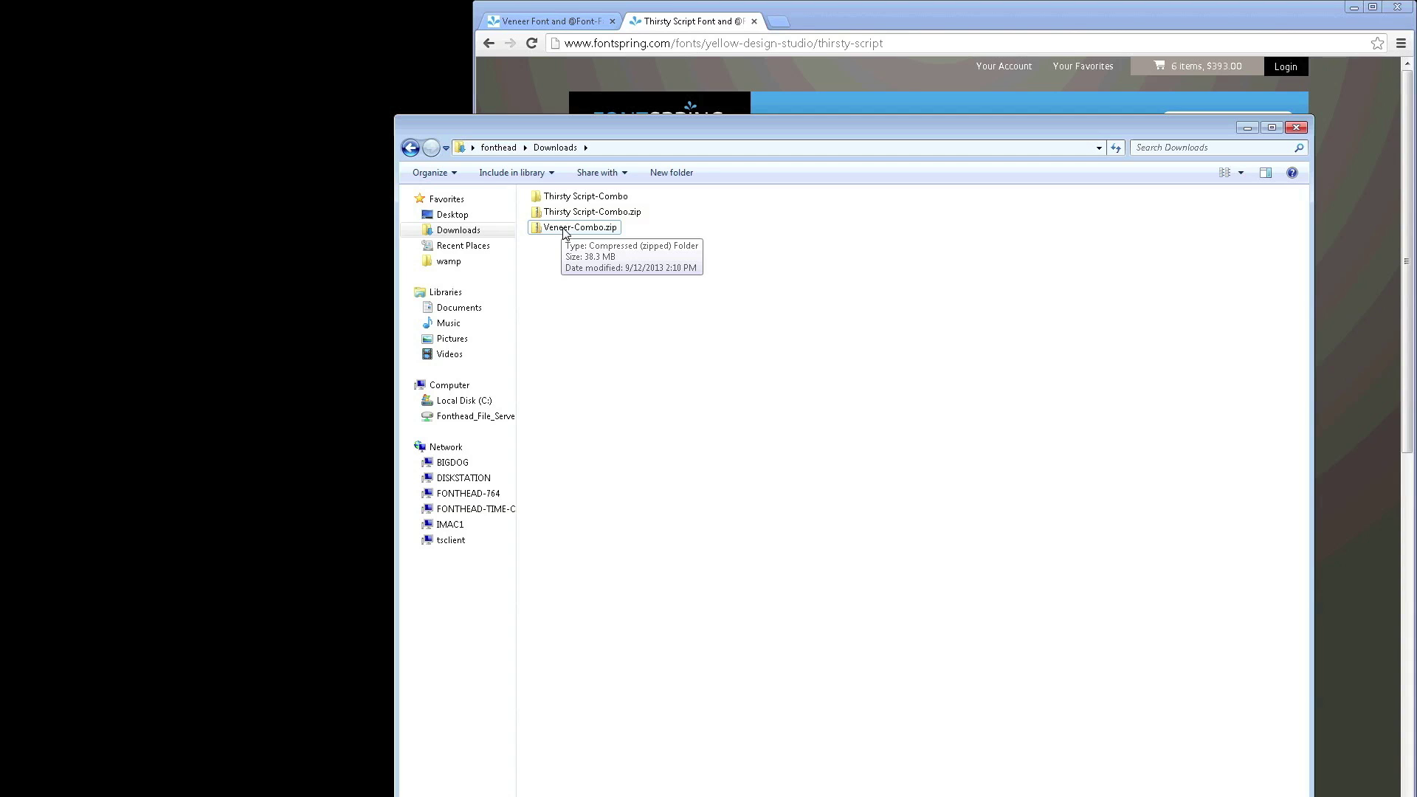
right_click(565, 233)
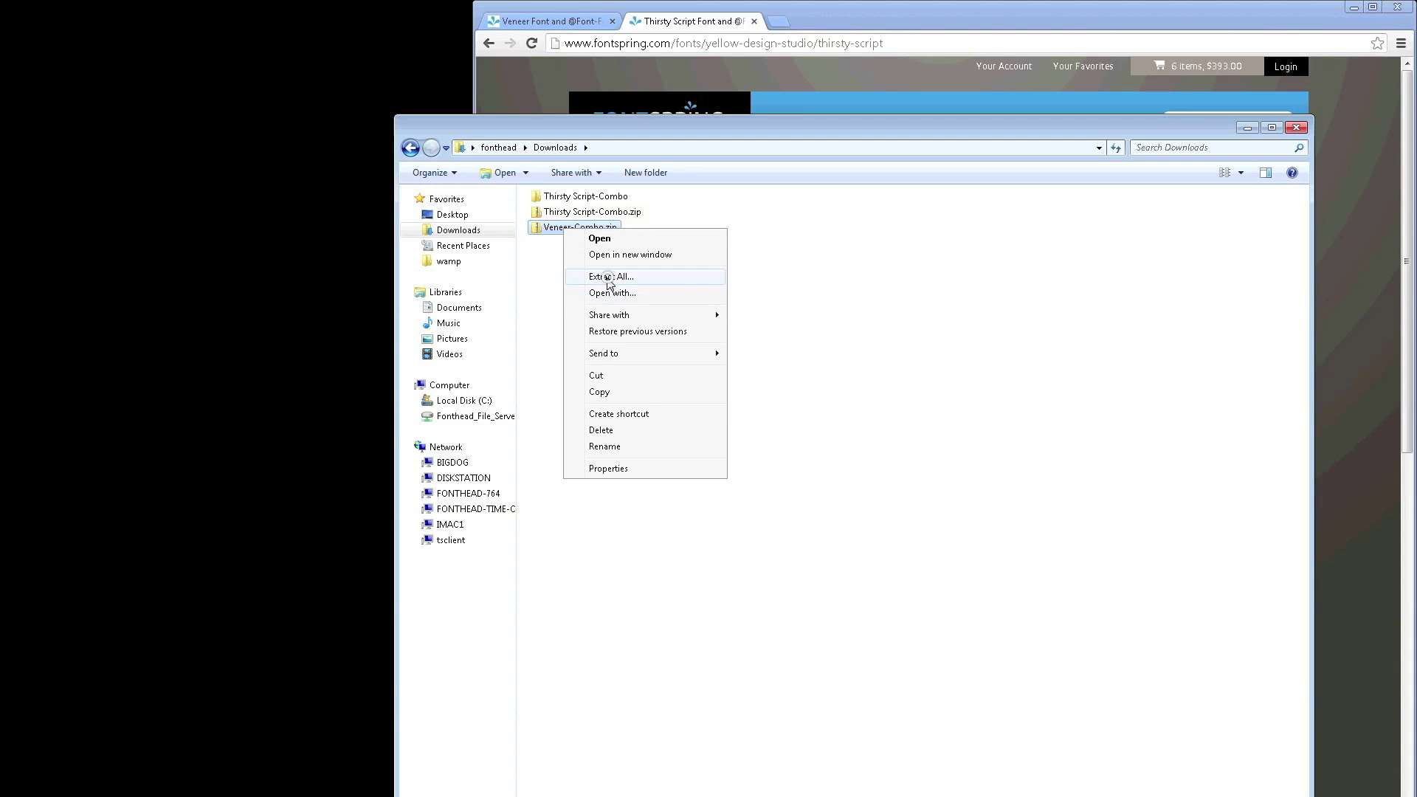
click(609, 277)
key(Return)
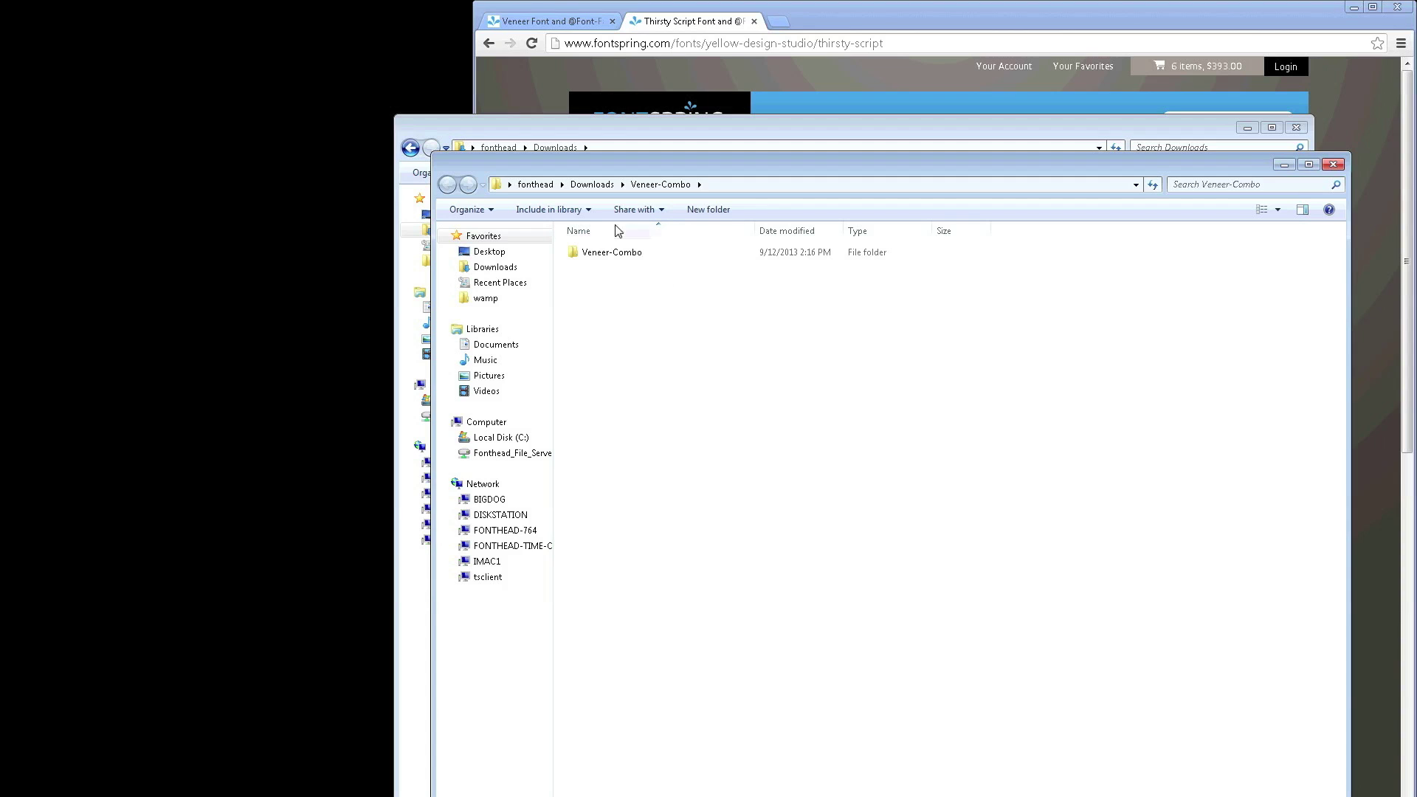
click(1333, 164)
click(808, 478)
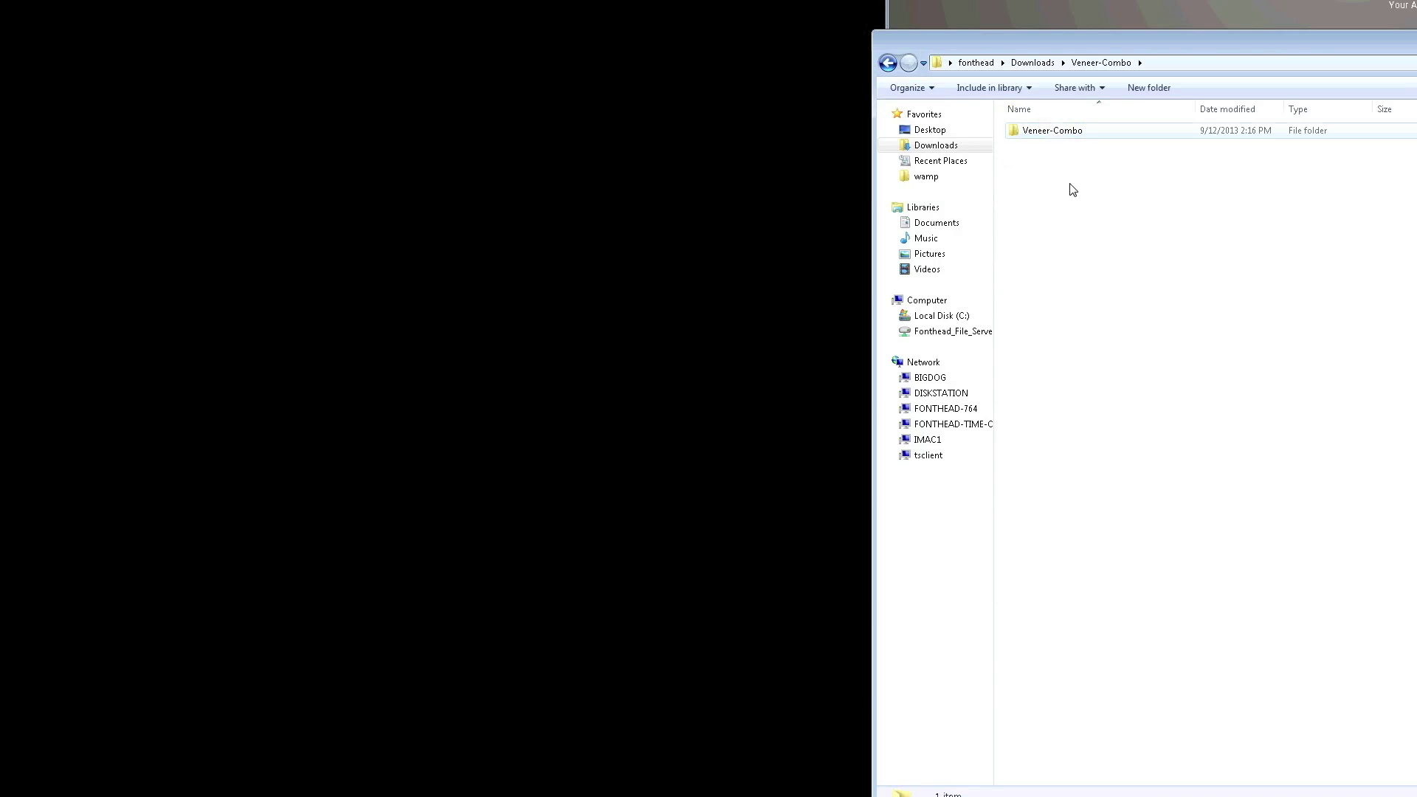
double_click(1069, 133)
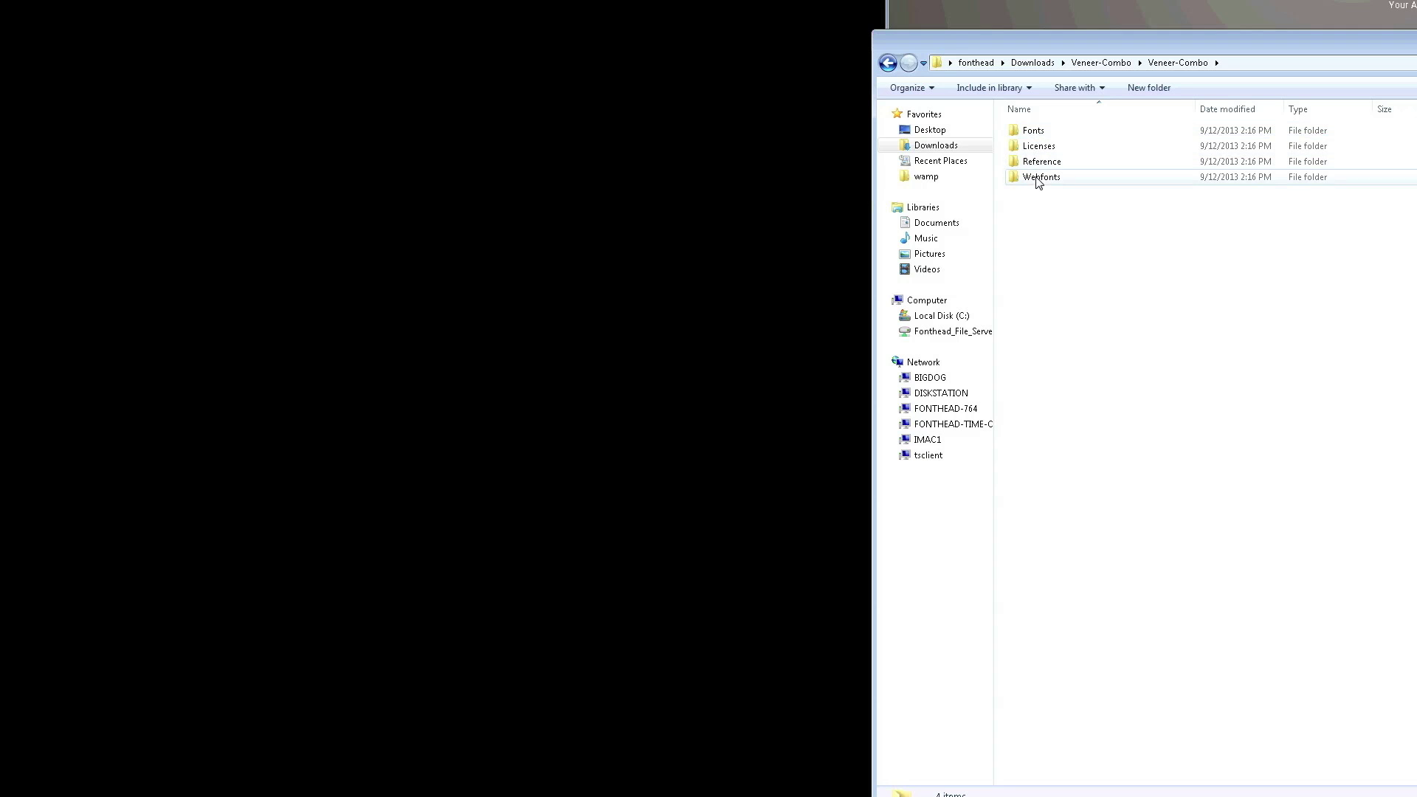
Go into the Veneer Fonts folder and preview Veneer.otf in Font Viewer.
double_click(1035, 133)
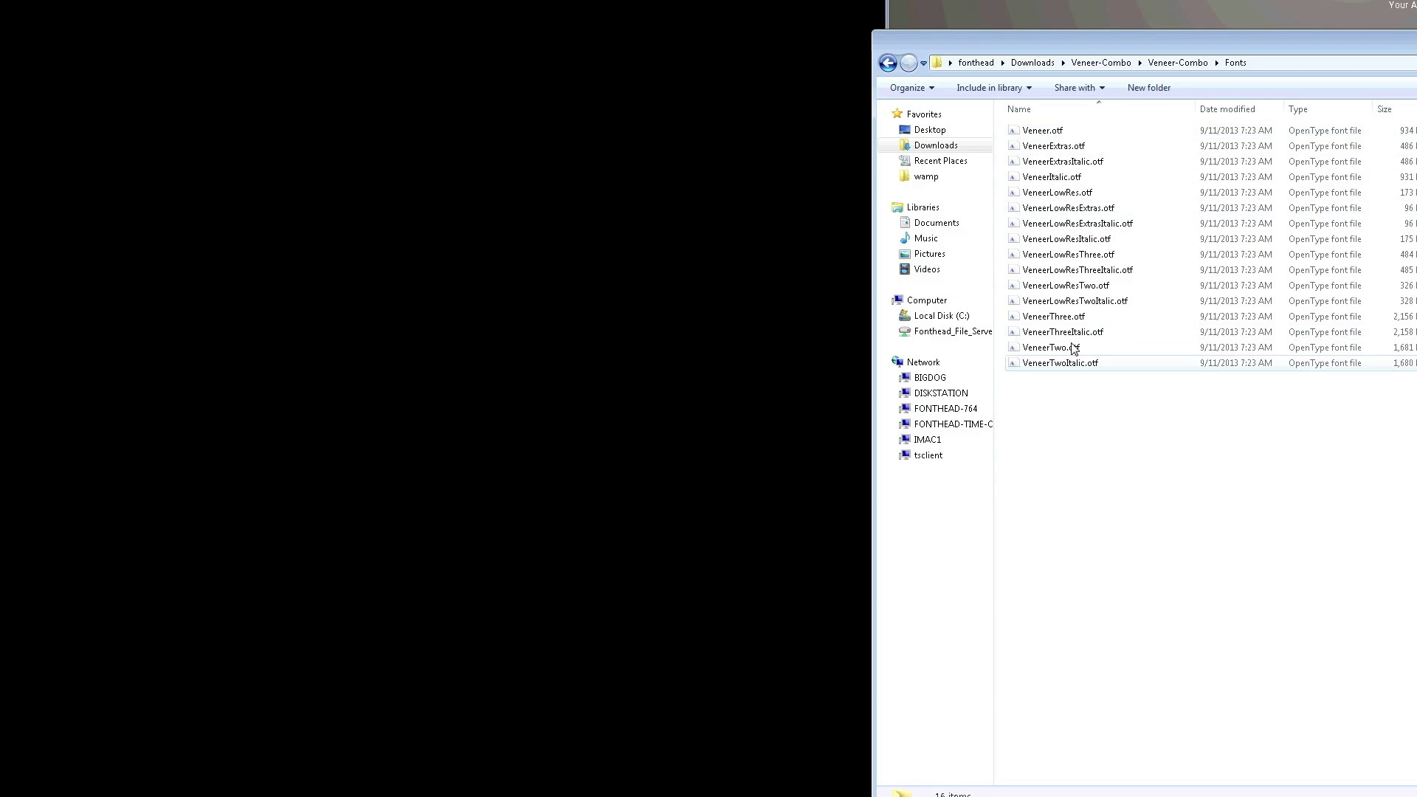
double_click(1054, 133)
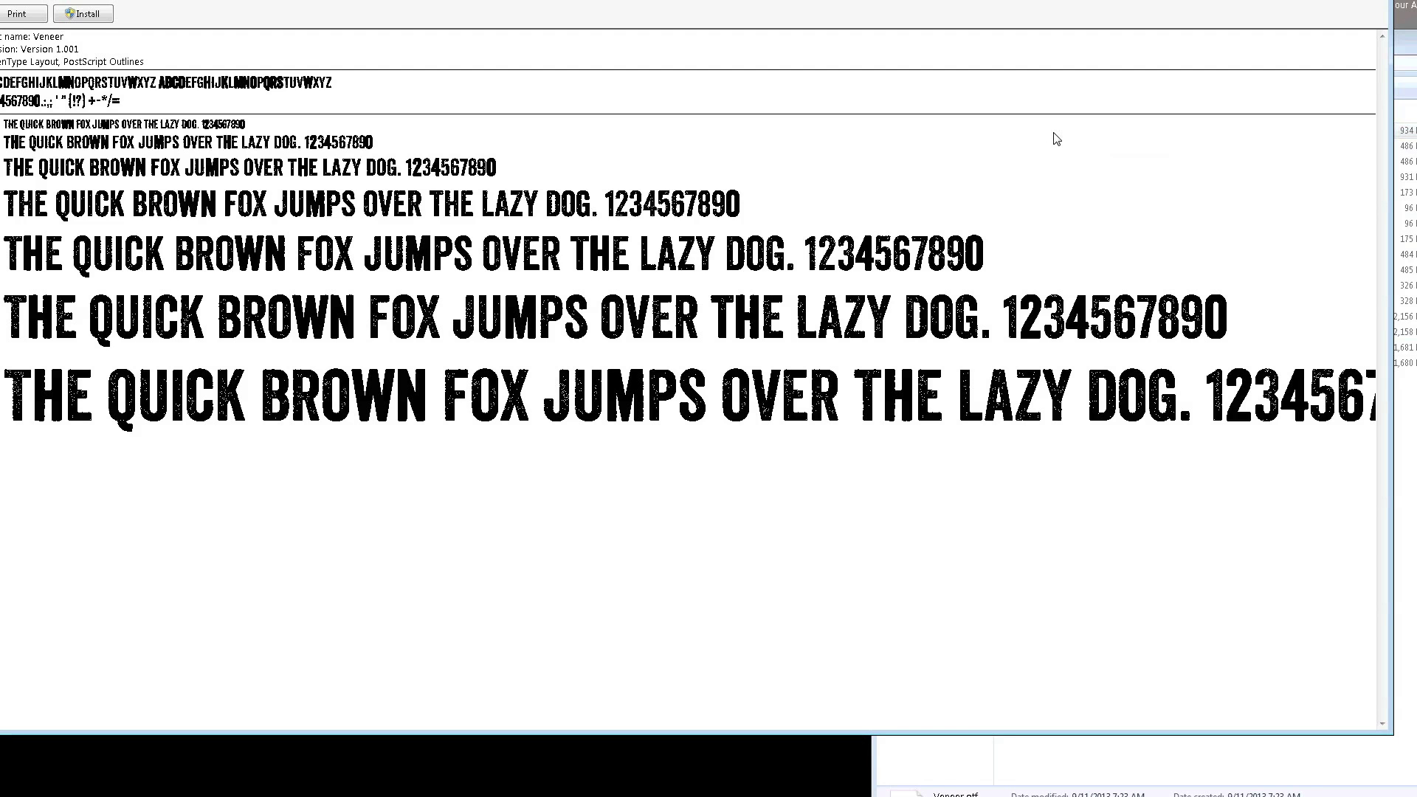
Narrow and centre the Veneer (OpenType) preview window, then close it.
drag(1393, 296, 834, 296)
drag(310, 49, 831, 129)
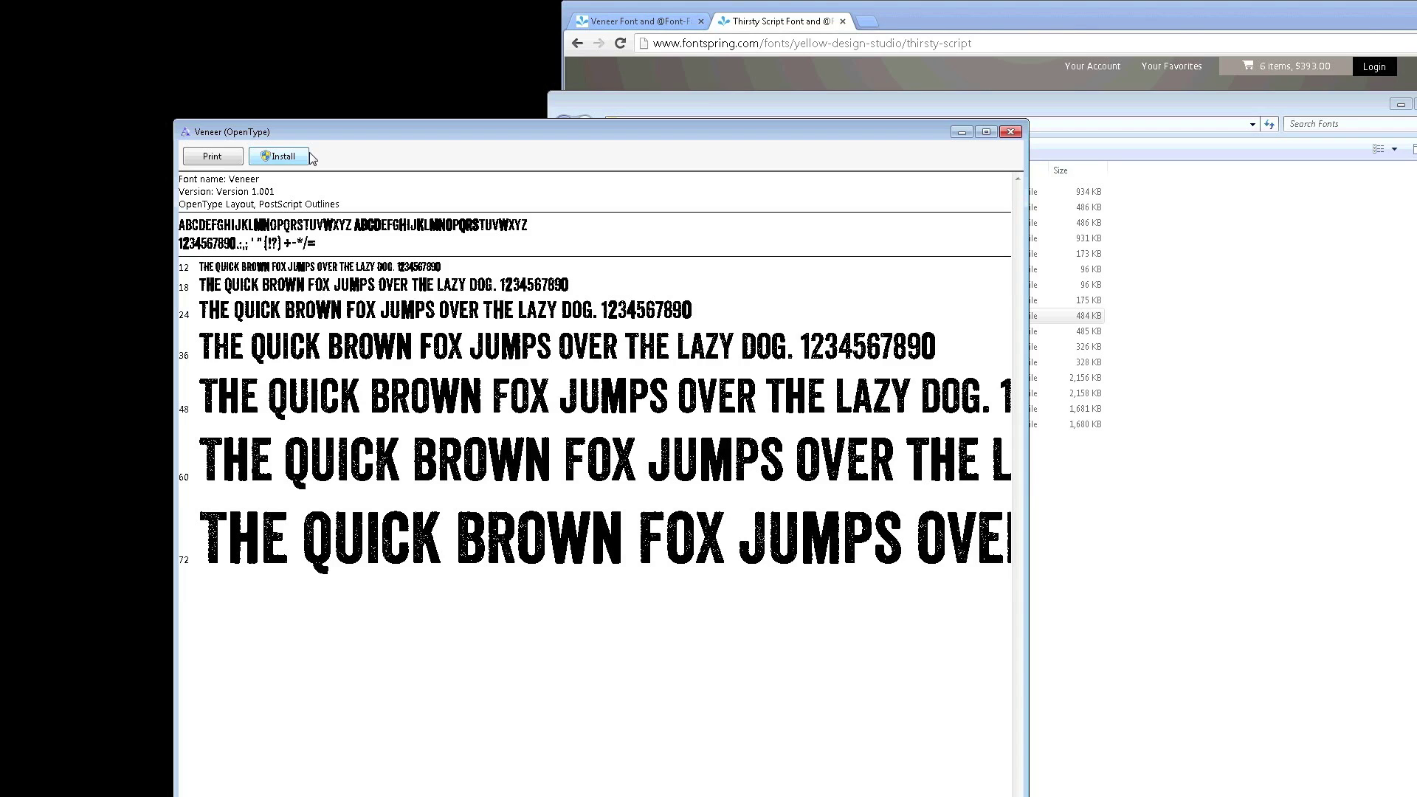
click(1012, 133)
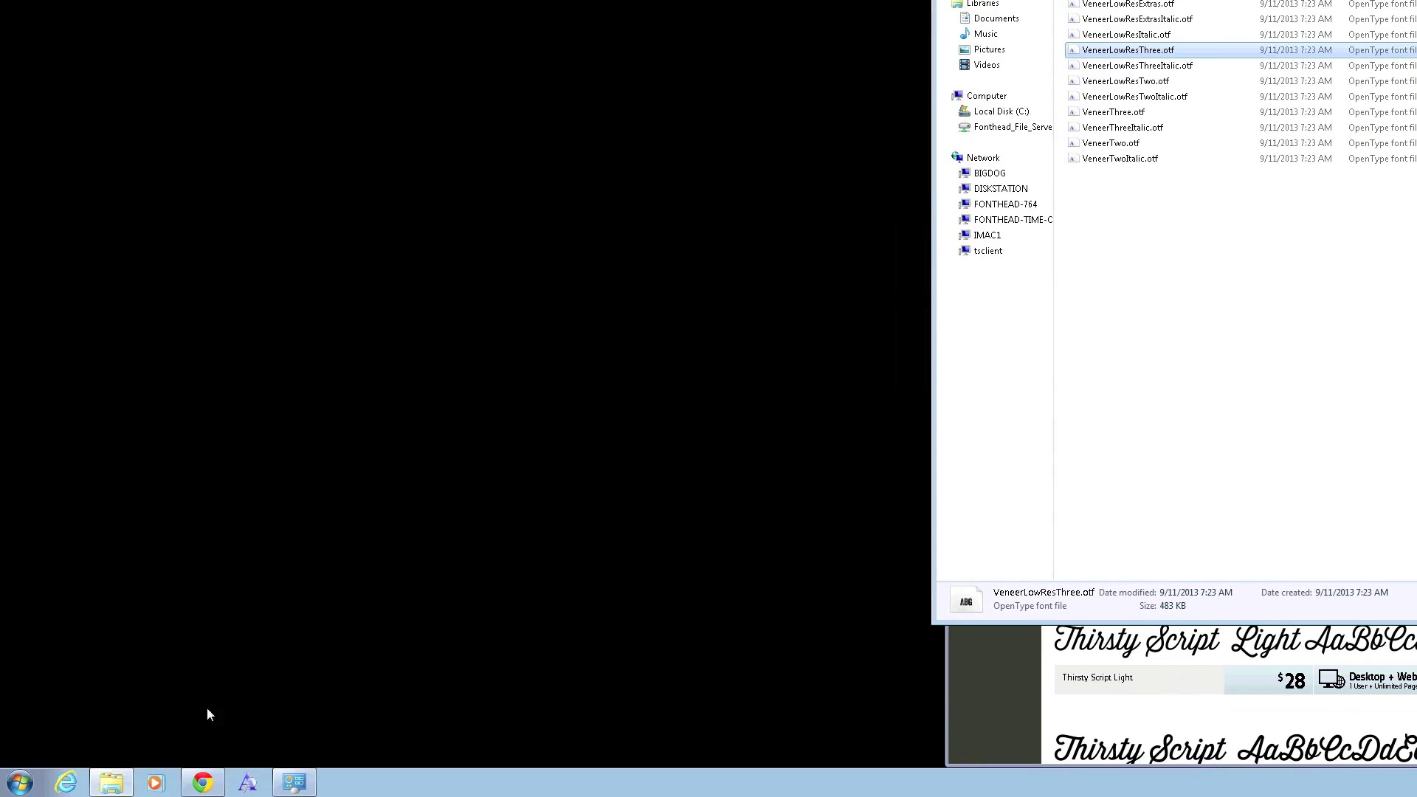
Open C:\Windows\Fonts via Computer, Local Disk (C:) and Windows.
click(20, 783)
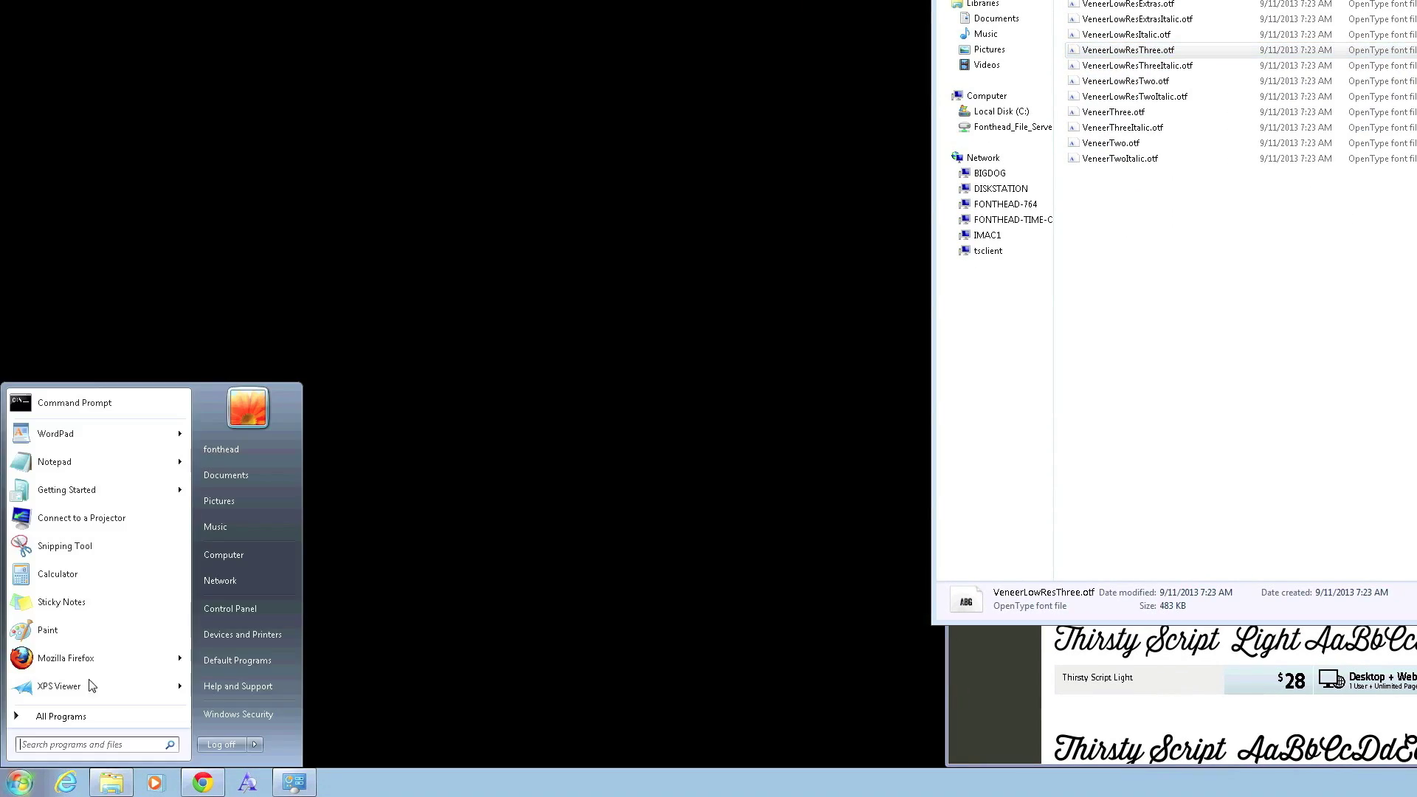
click(241, 556)
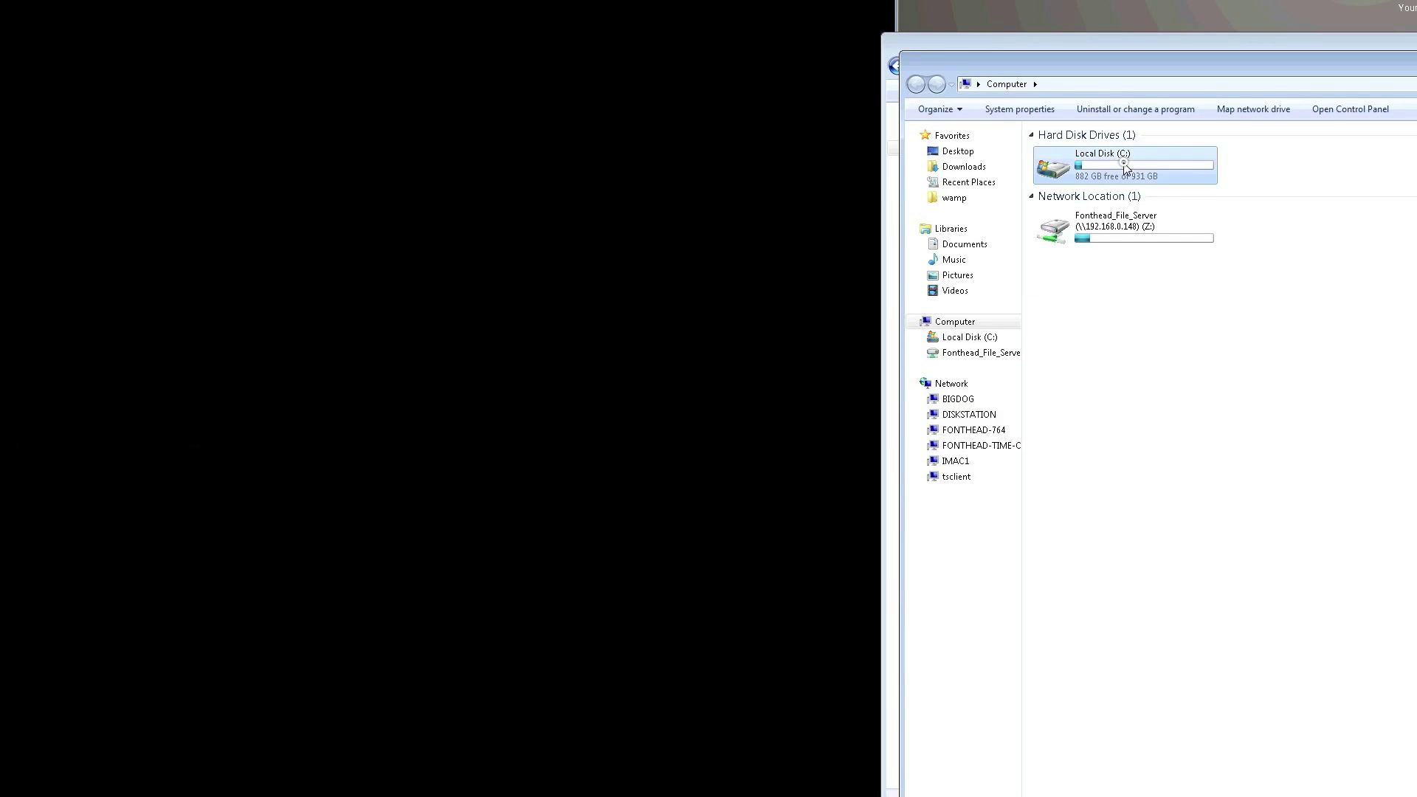
double_click(1127, 169)
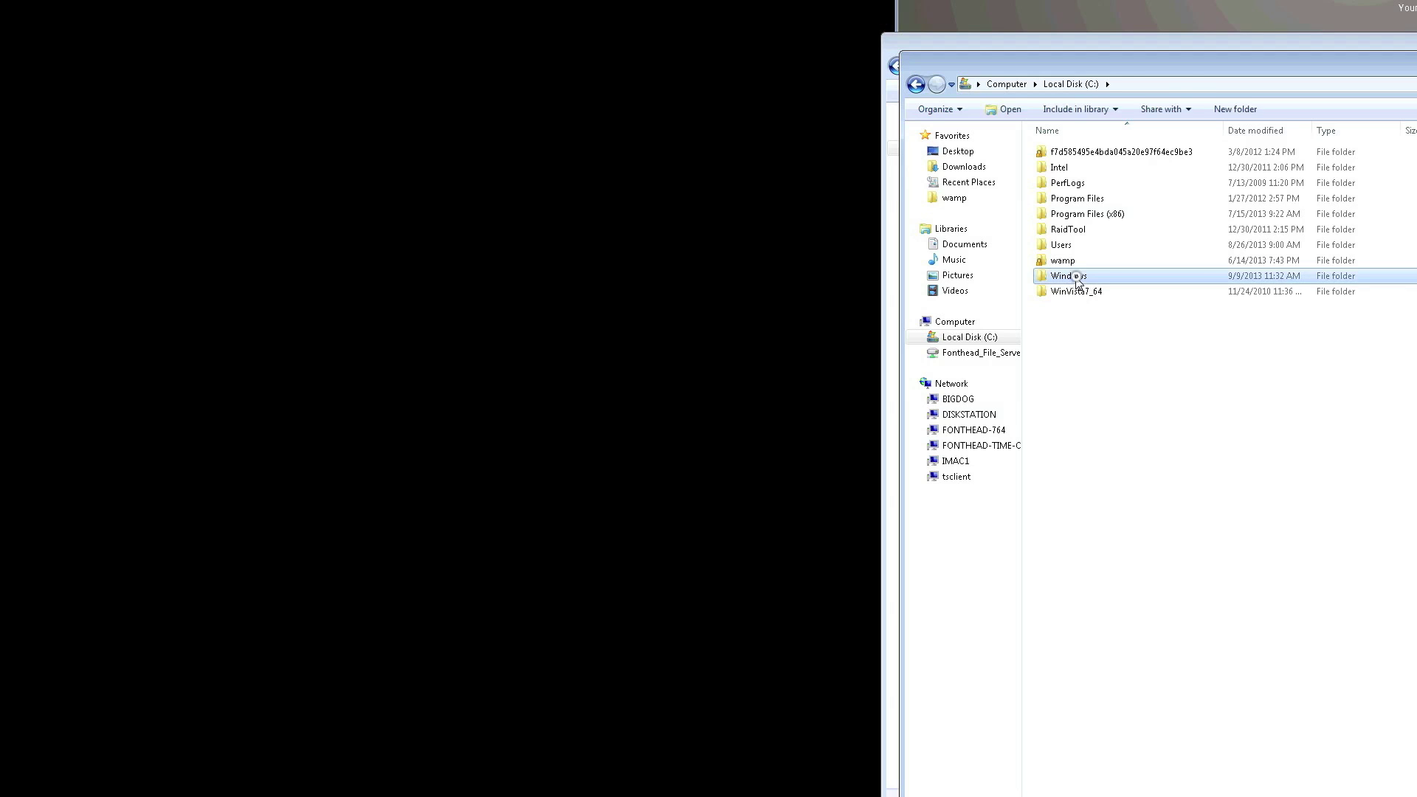
double_click(1069, 276)
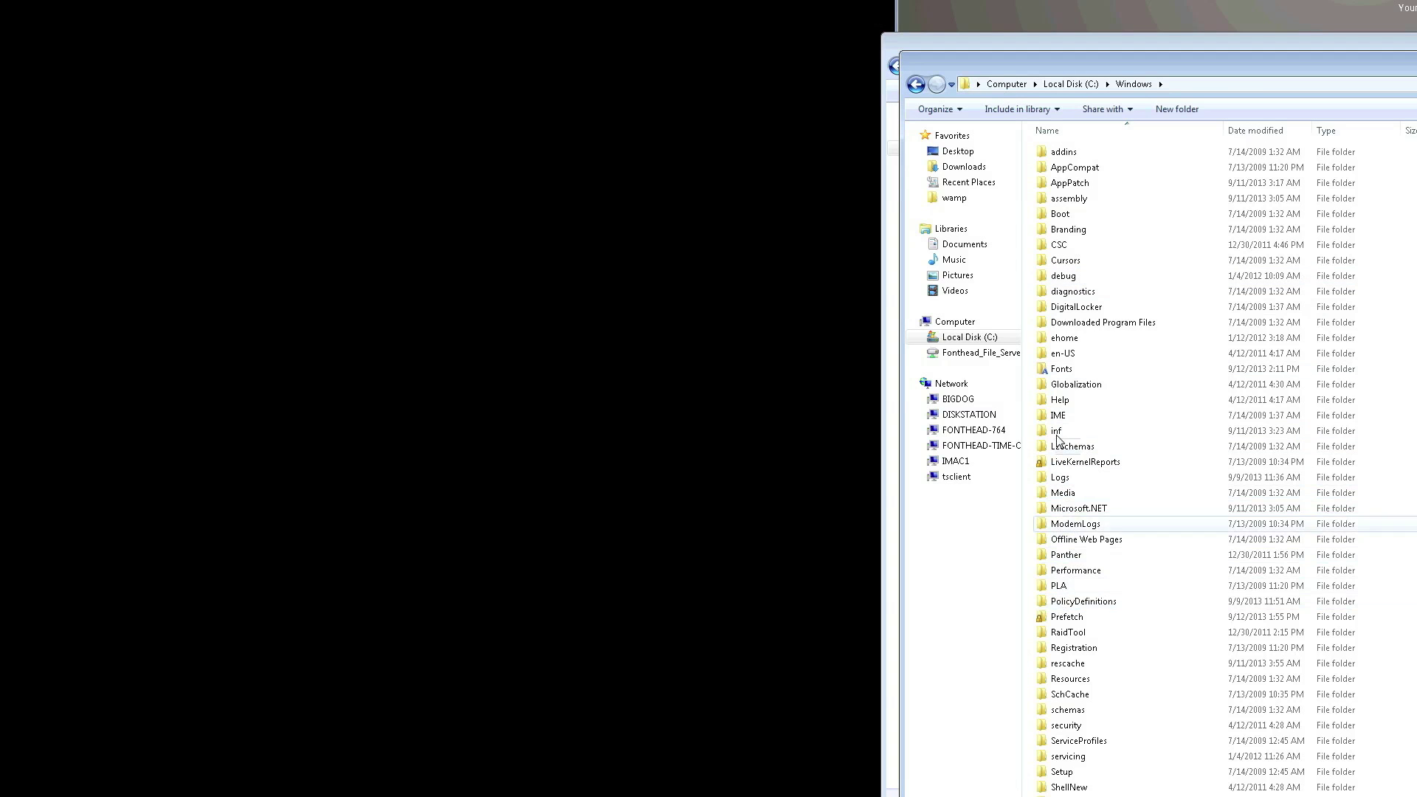
double_click(1063, 369)
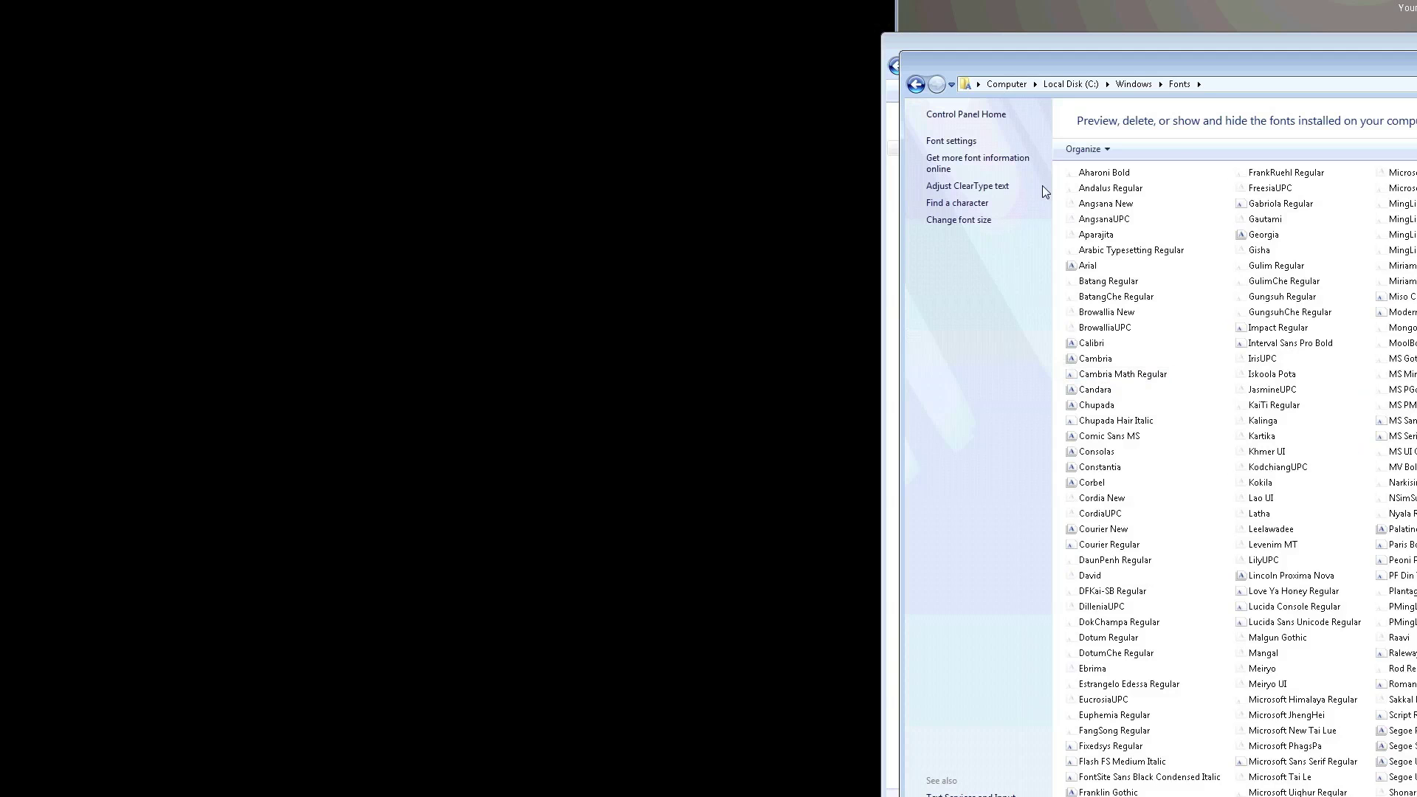
Move and narrow the Fonts window to sit left of the Veneer font files.
drag(1205, 127, 354, 104)
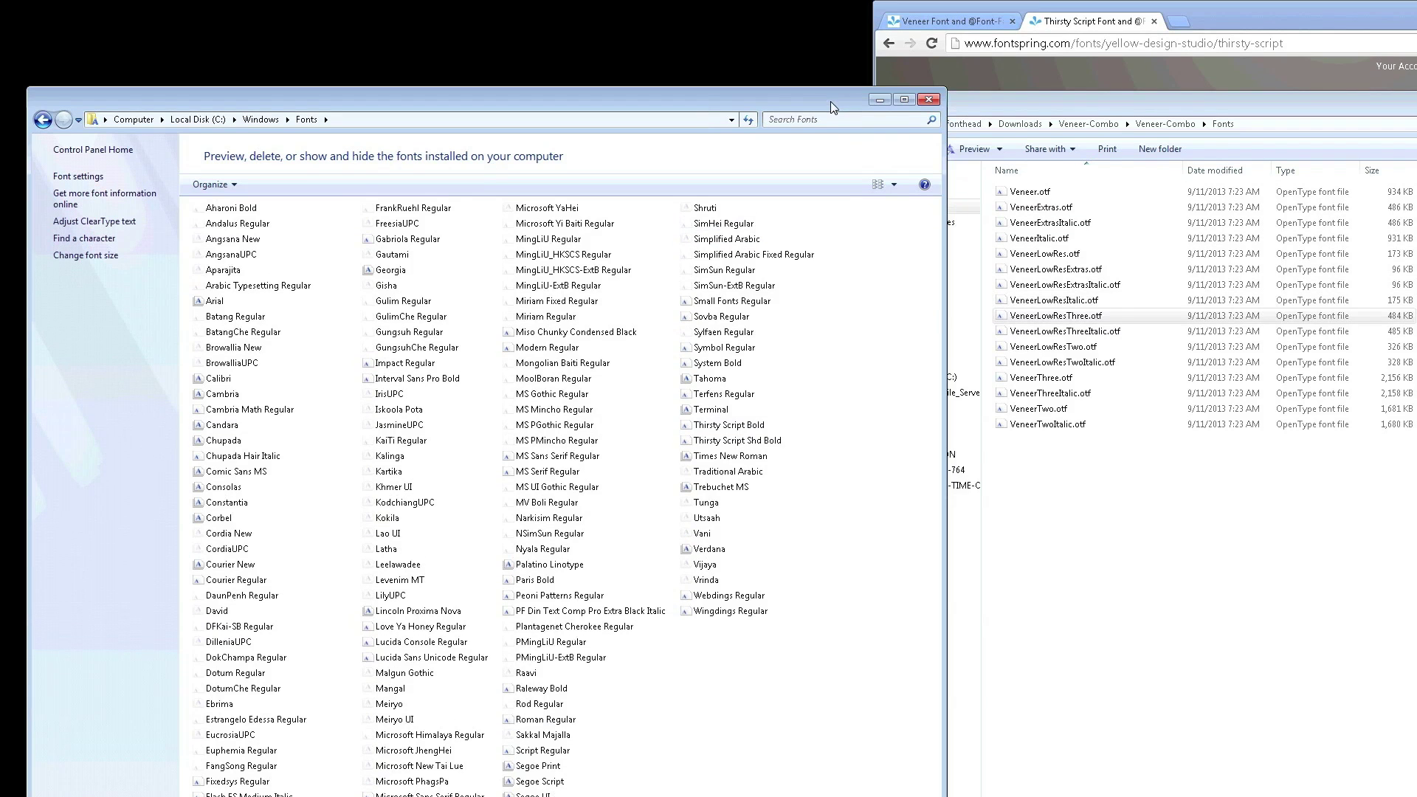
drag(762, 73, 762, 74)
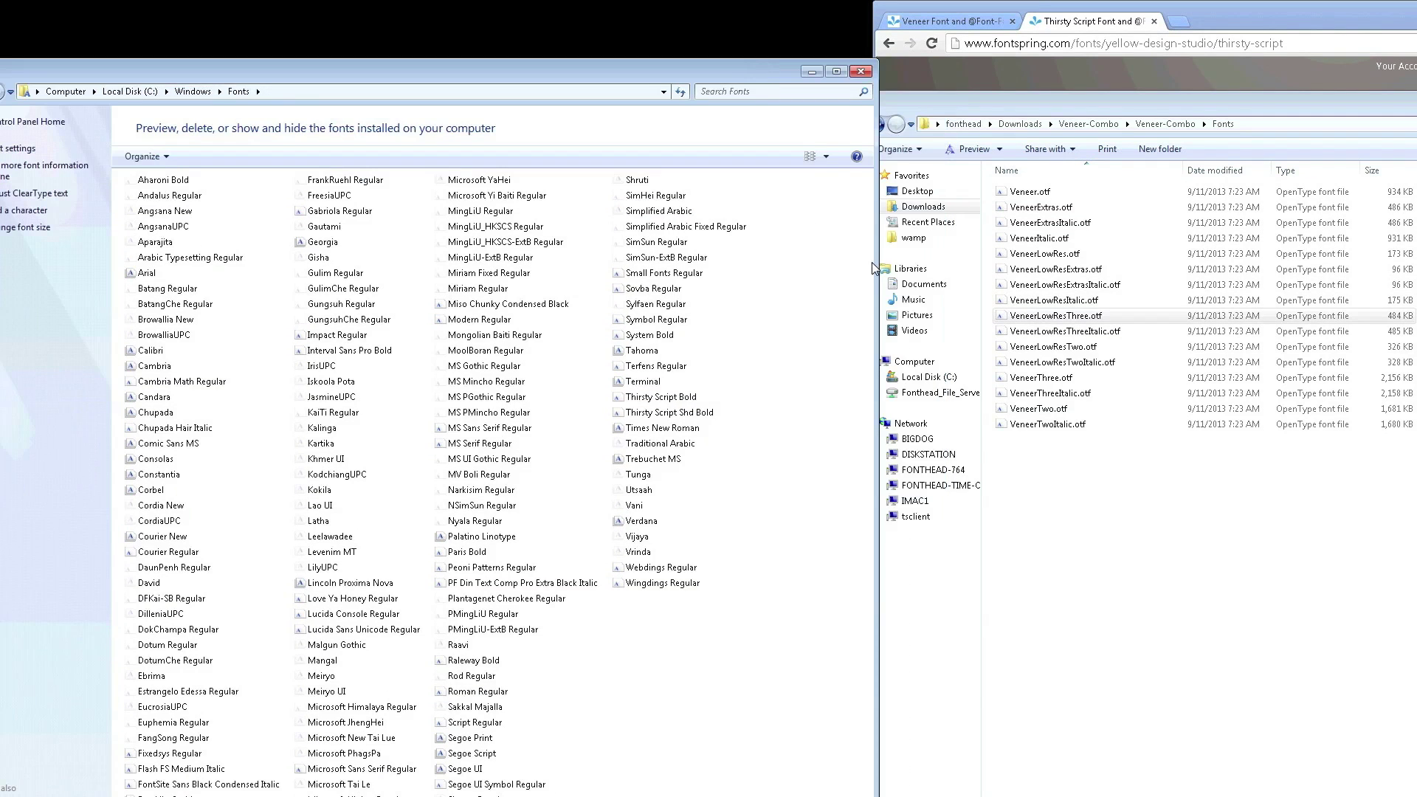
drag(877, 263, 826, 267)
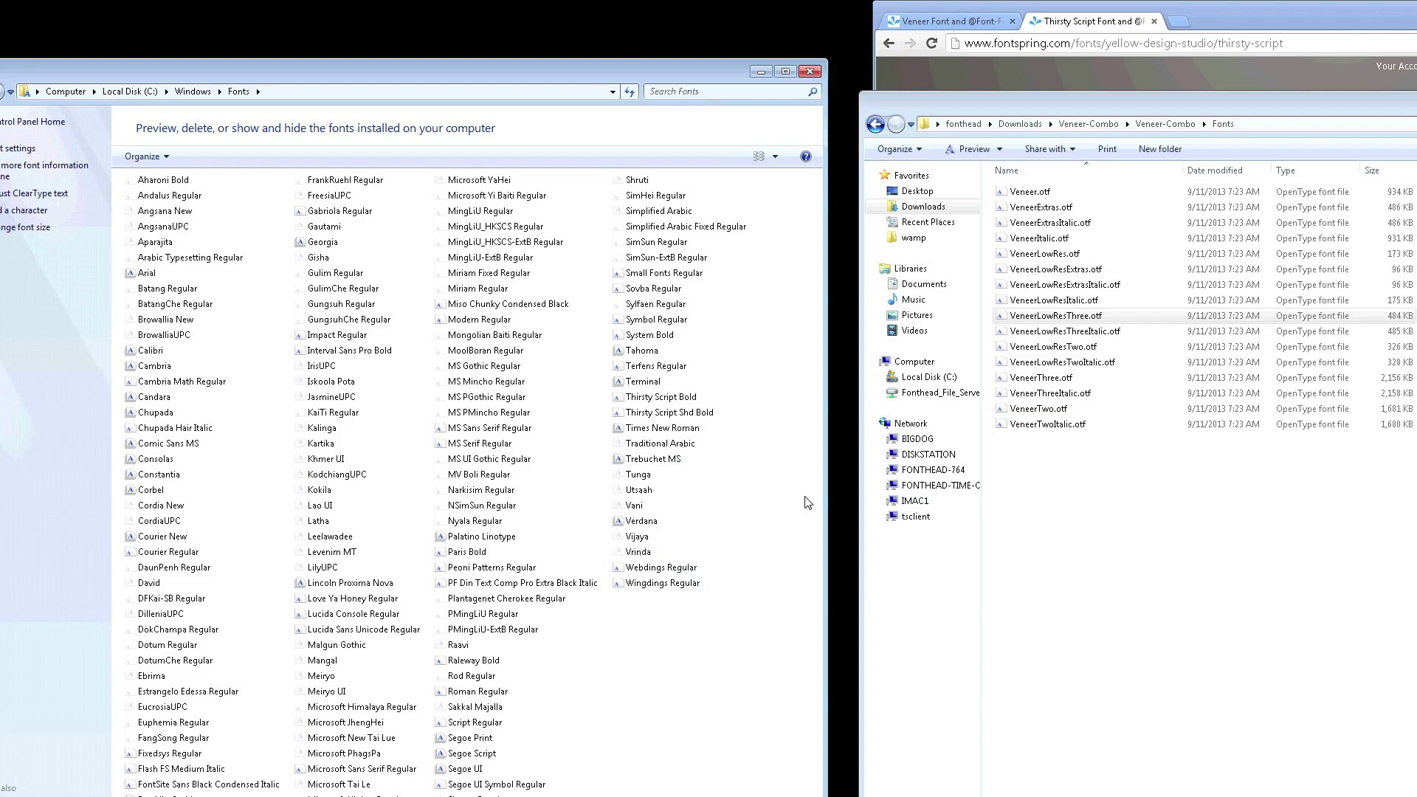
Install Veneer.otf from its Font Viewer preview and close the preview.
double_click(1035, 194)
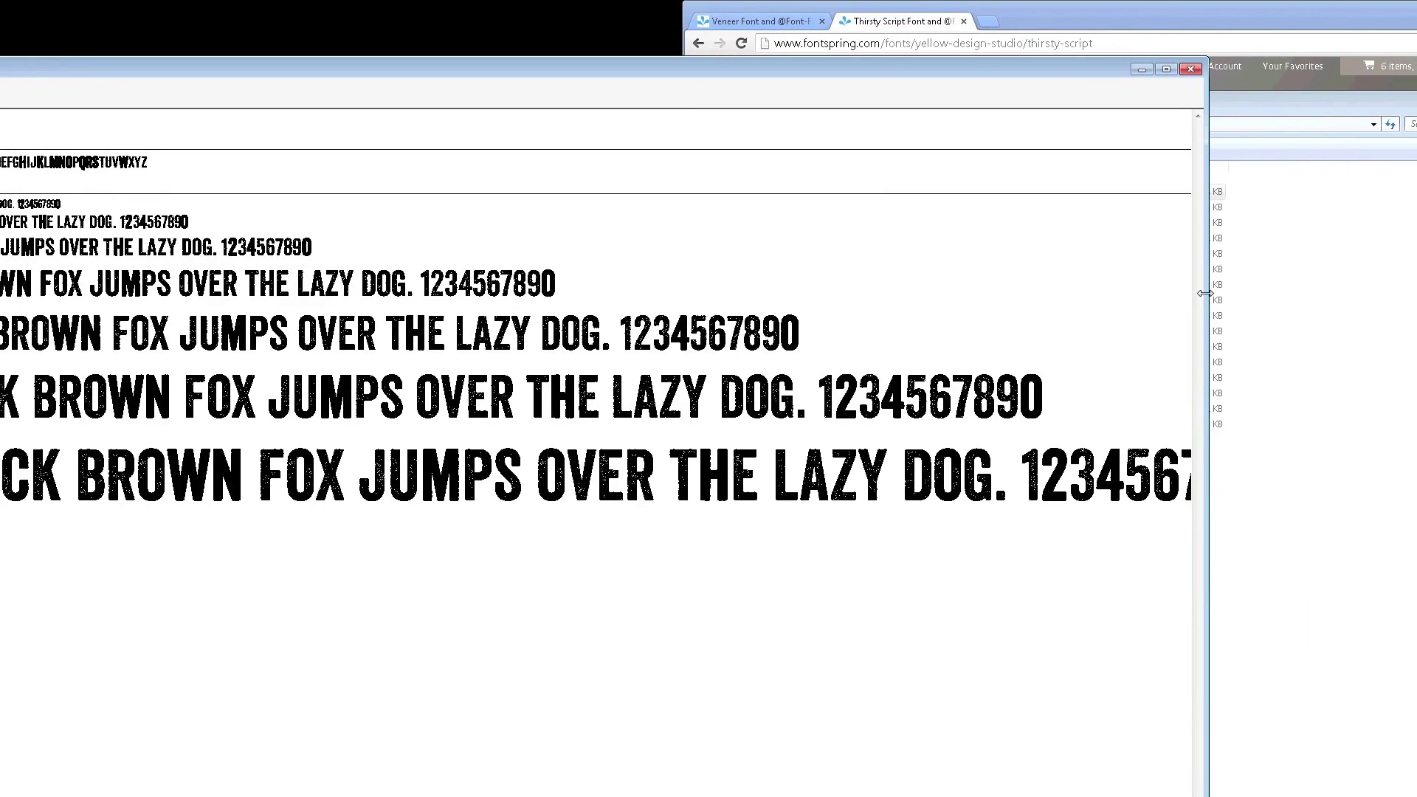
drag(1240, 303, 806, 306)
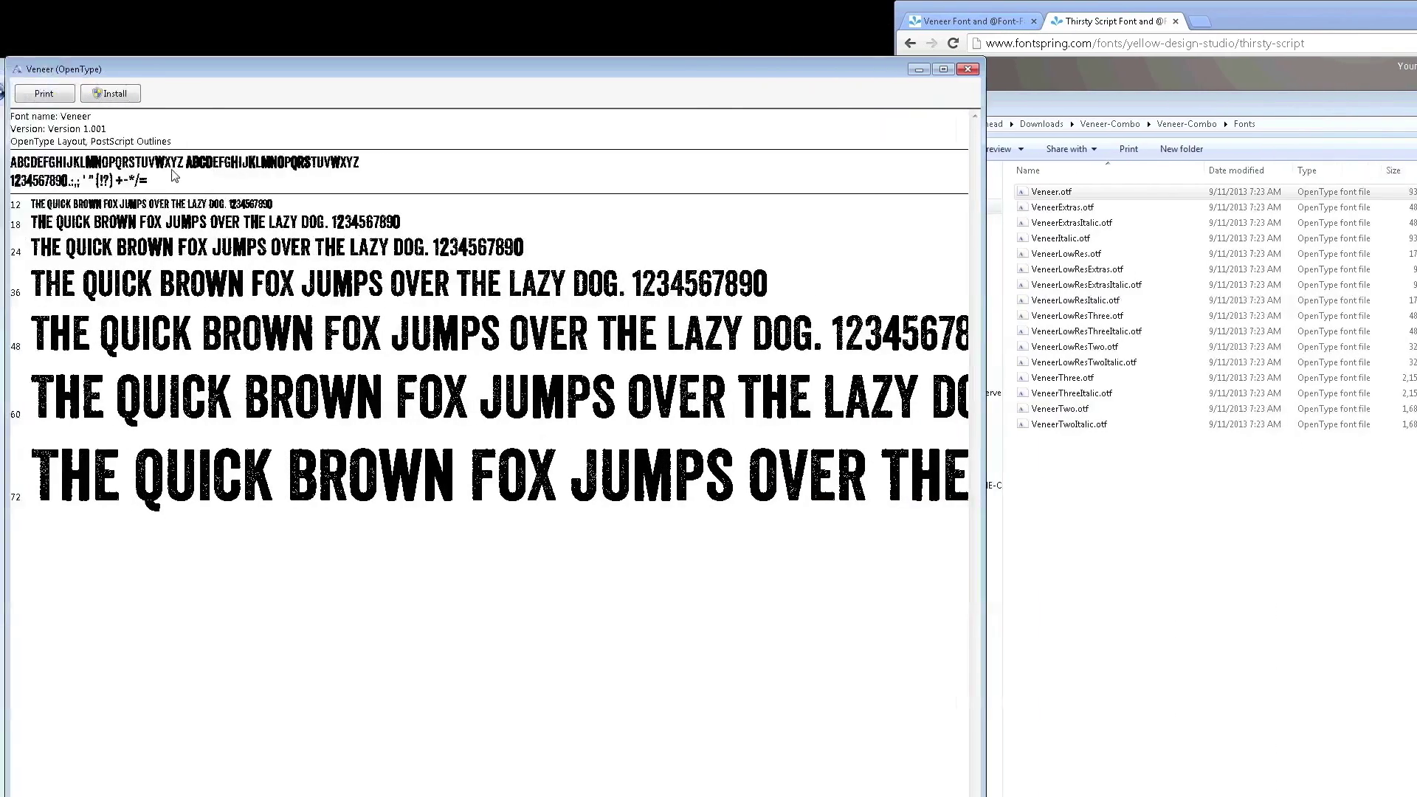
click(166, 95)
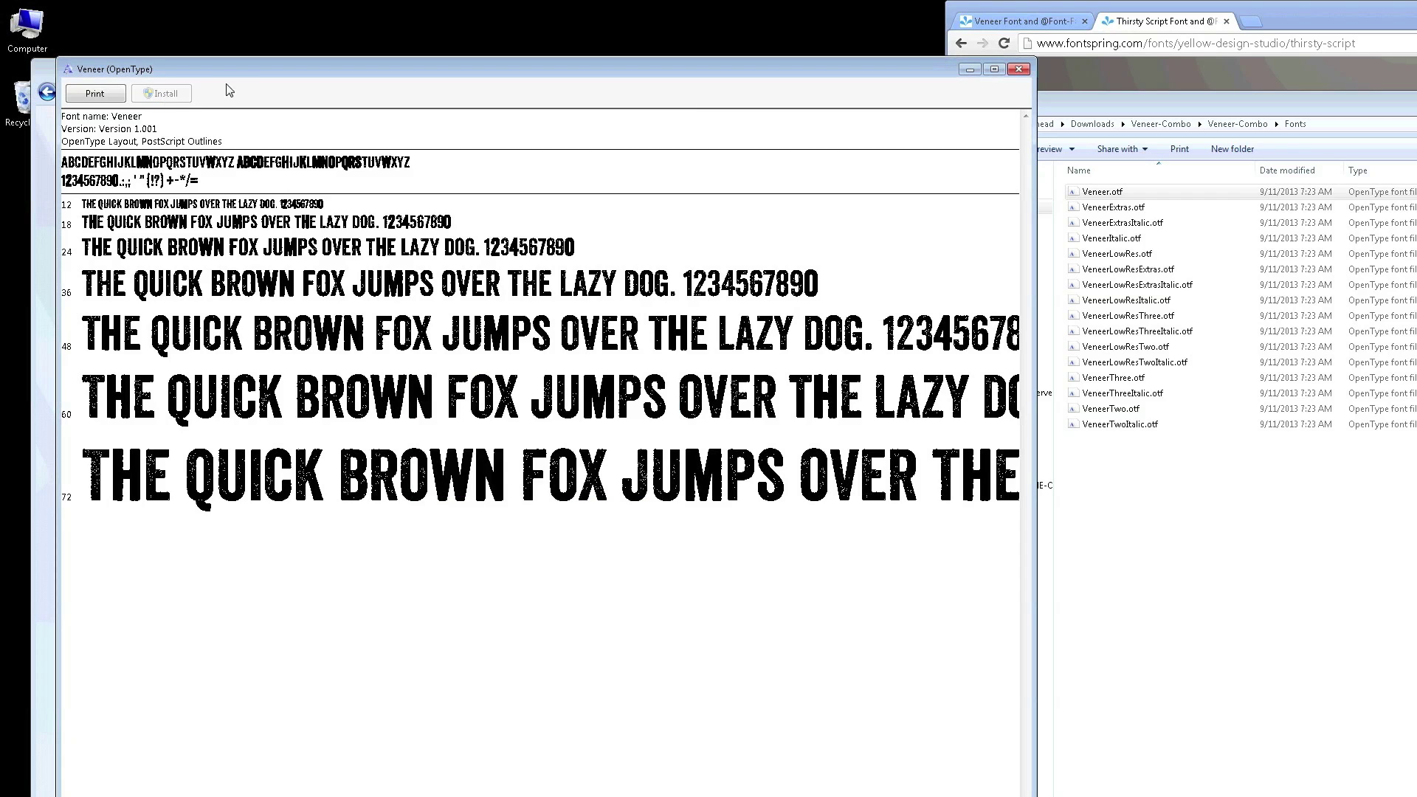
click(1019, 69)
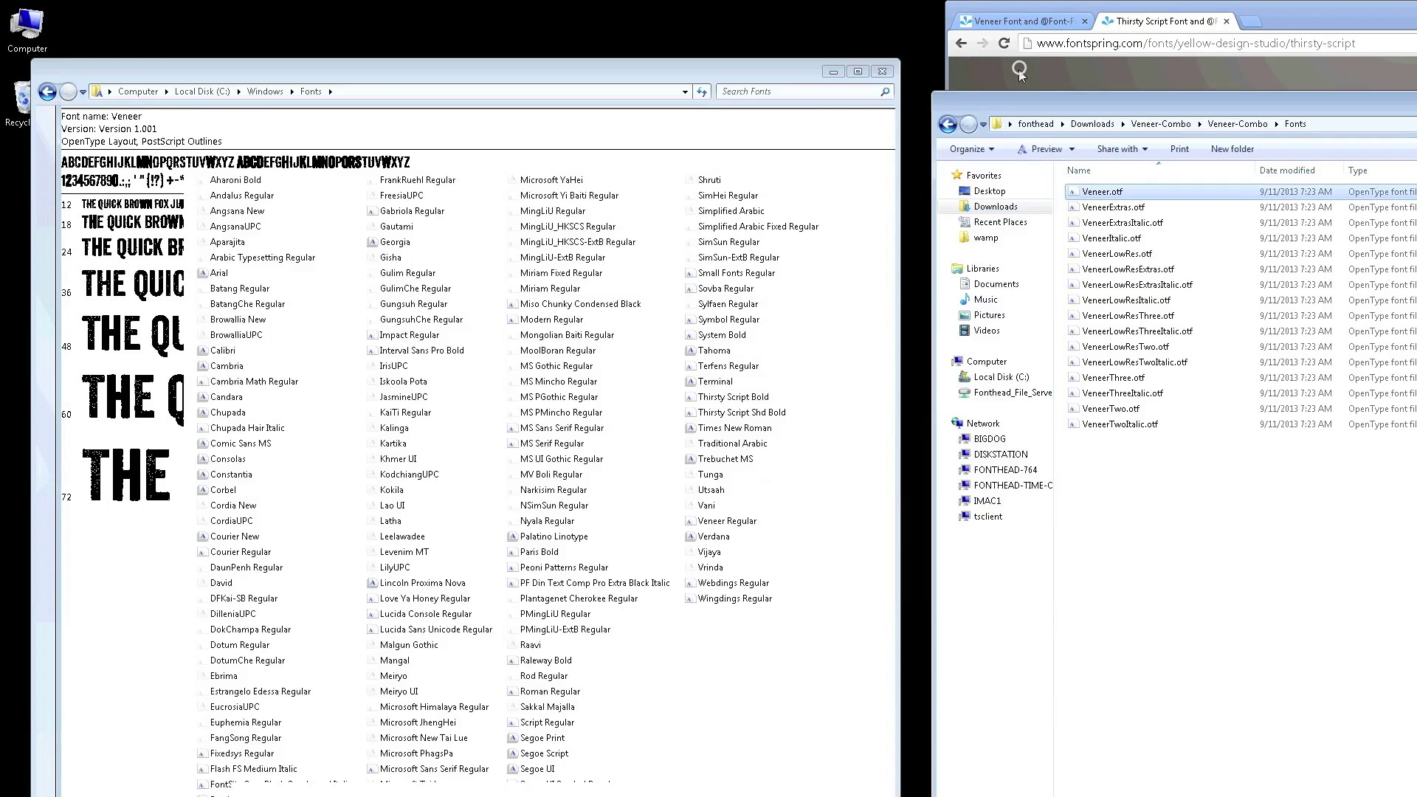
Drag VeneerThree.otf into Windows Fonts to install Veneer Three Regular.
click(718, 527)
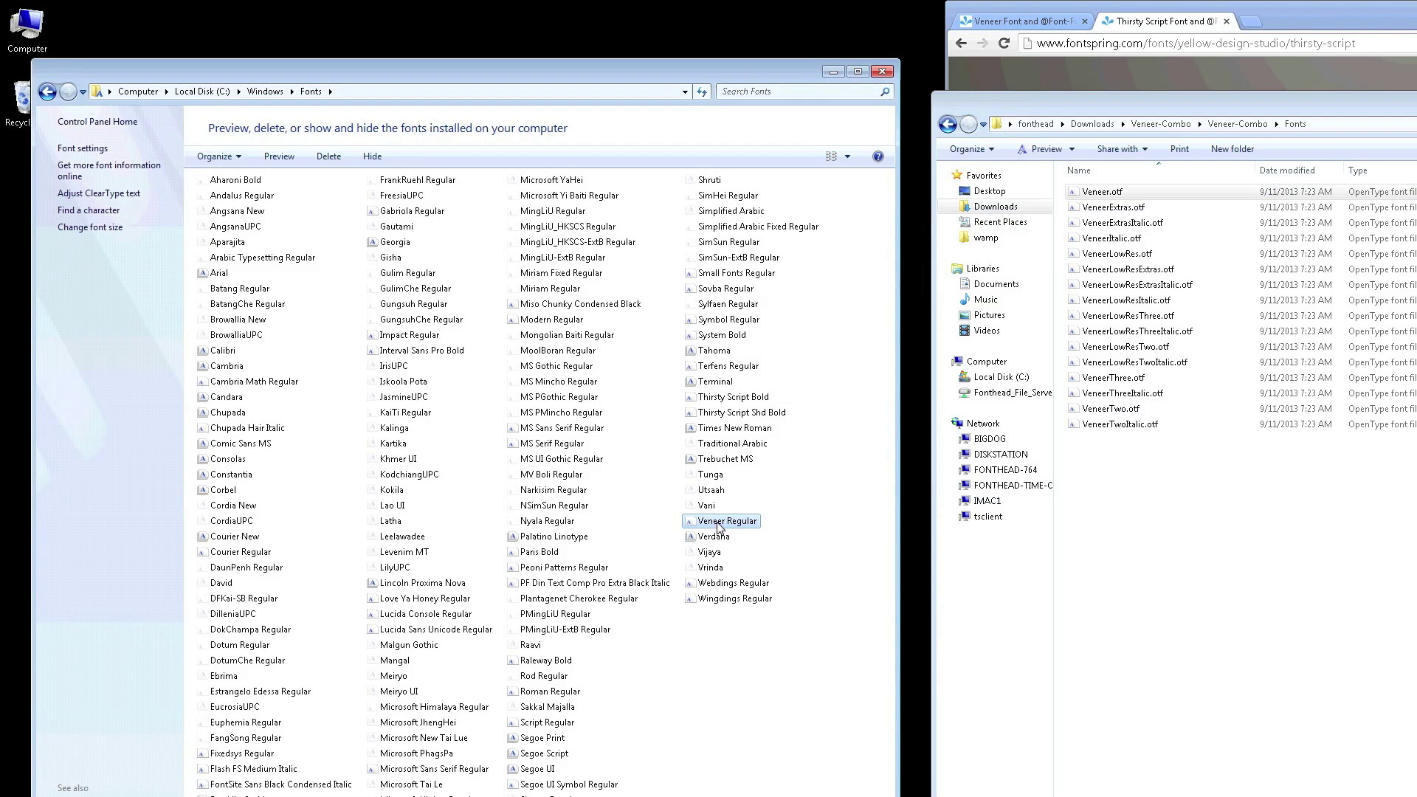
click(1127, 379)
drag(1128, 378, 803, 659)
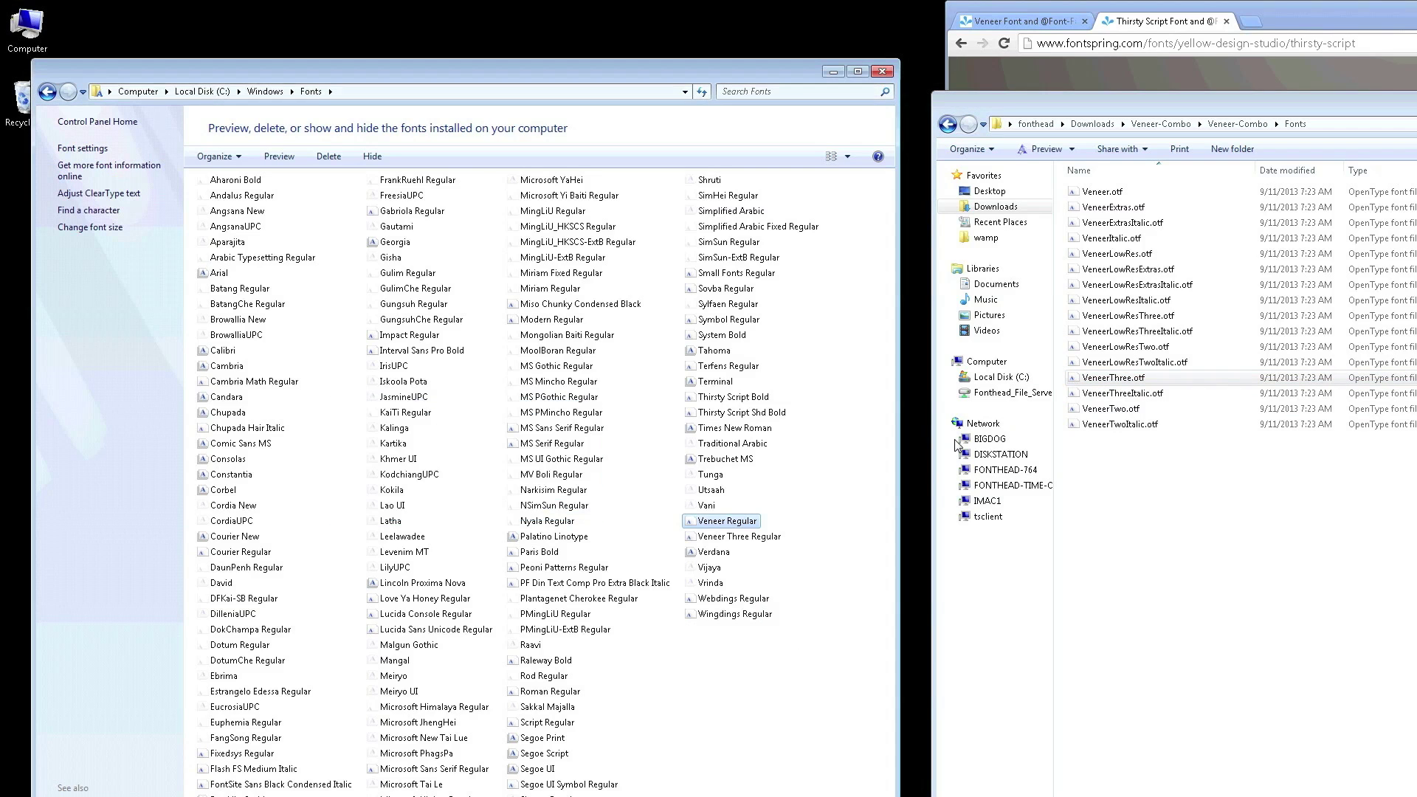
drag(1154, 102, 1092, 108)
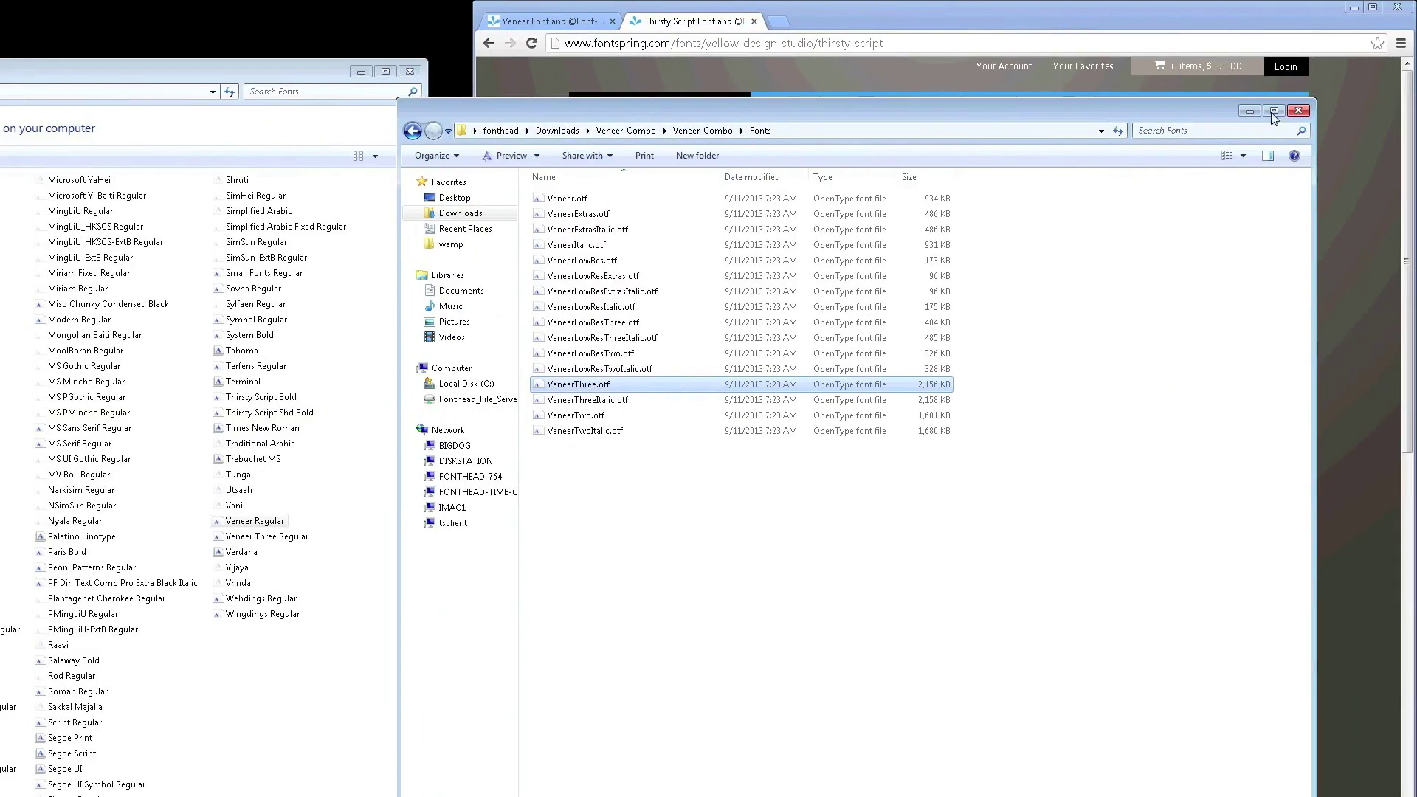
click(949, 237)
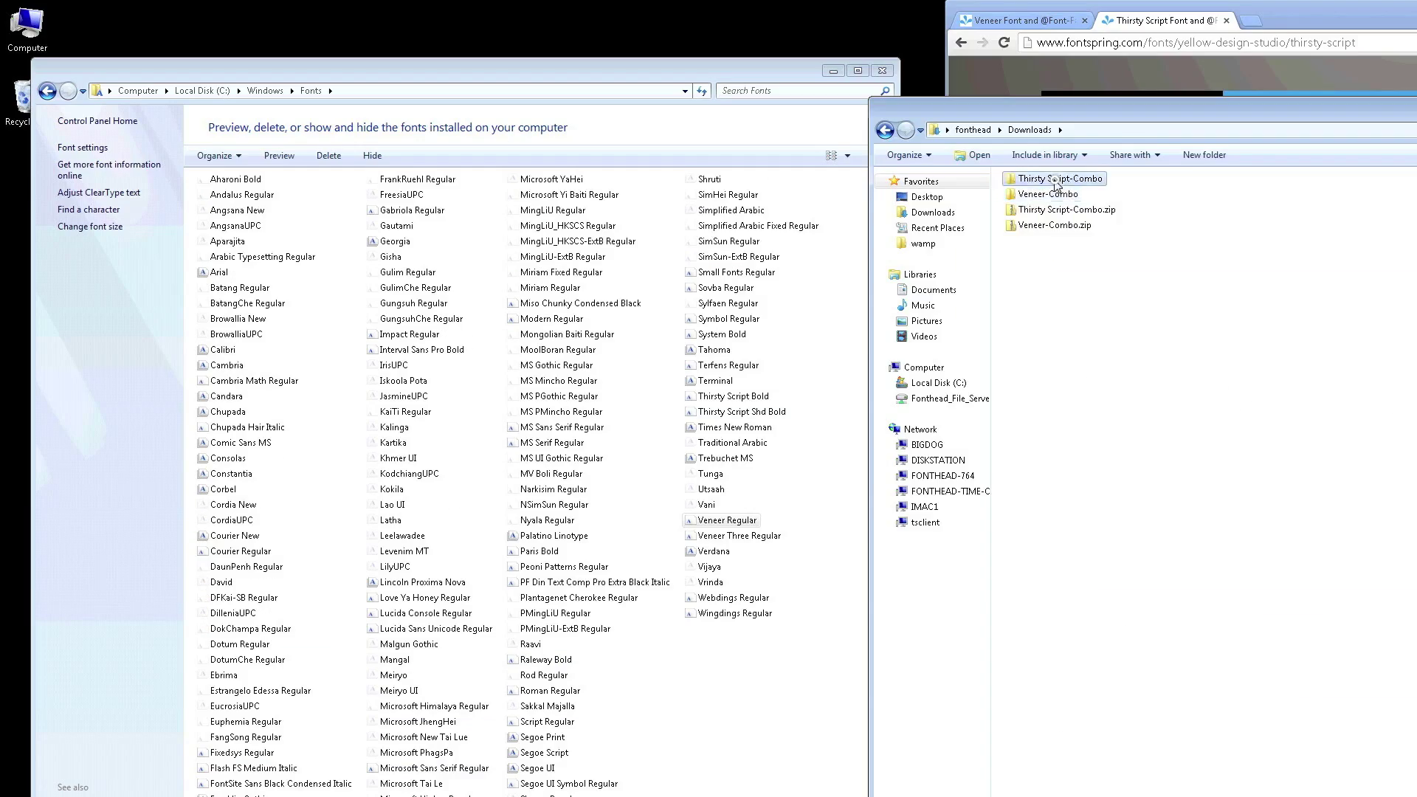
Select all 12 .otf files in Thirsty Script-Combo's Fonts folder and drag them into Windows Fonts.
double_click(1063, 197)
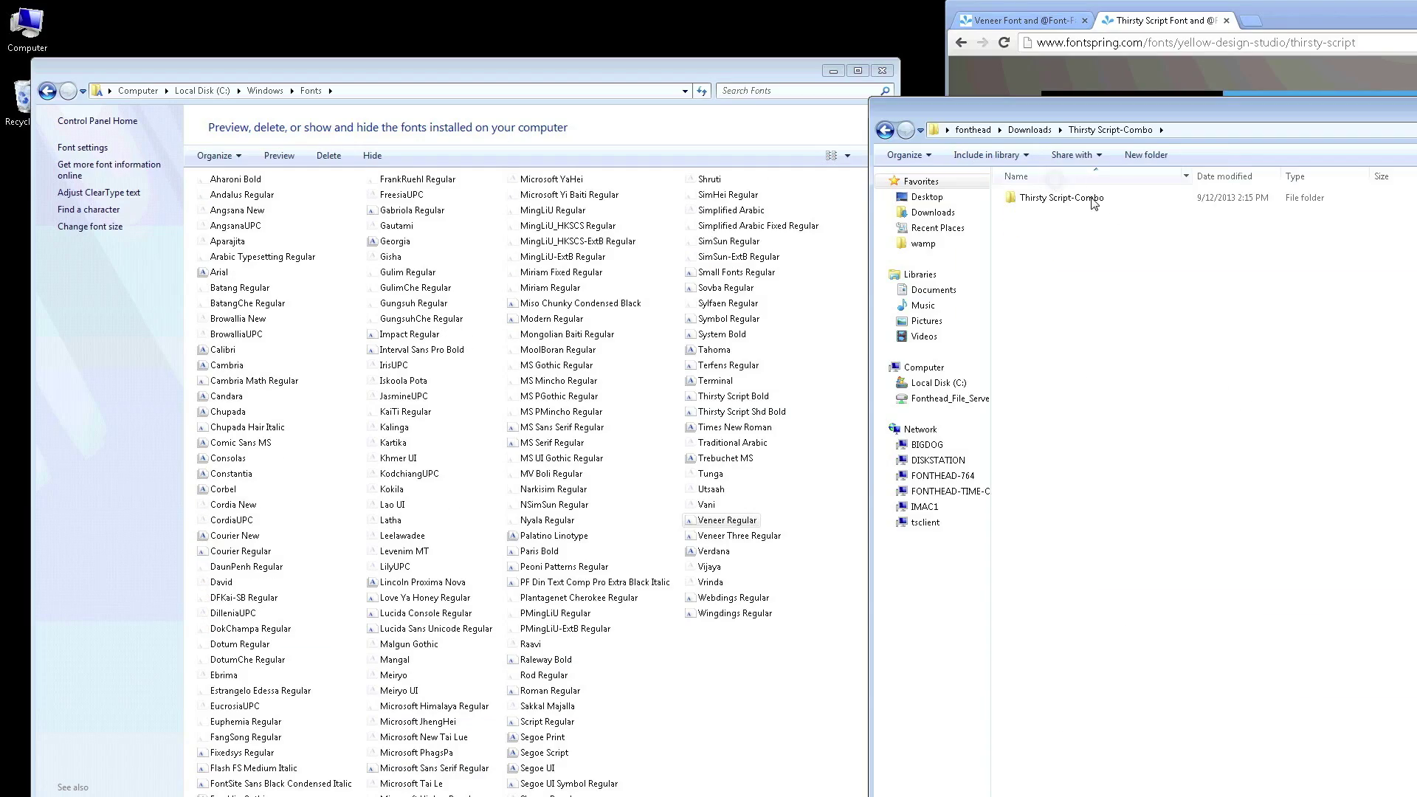
double_click(1071, 200)
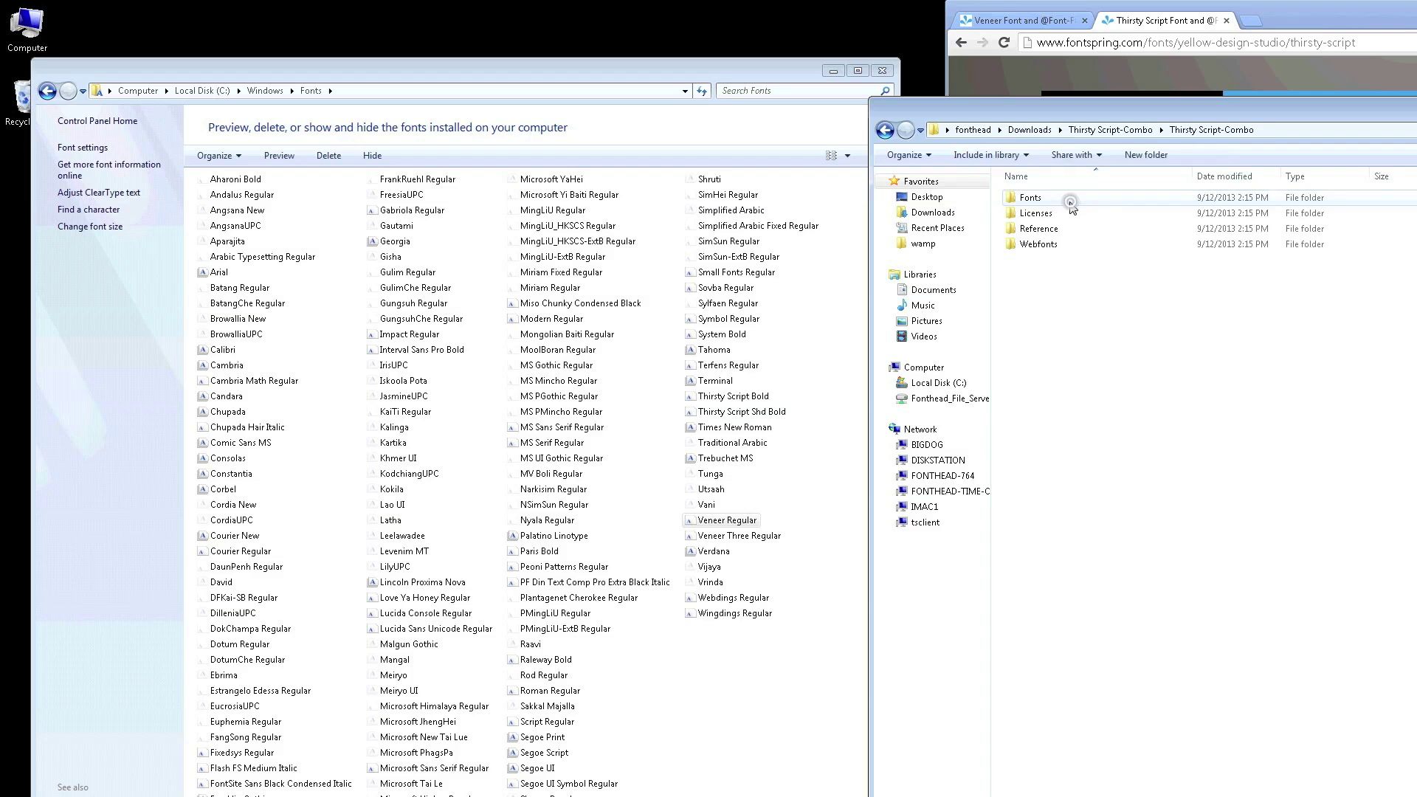
double_click(1063, 198)
click(1097, 369)
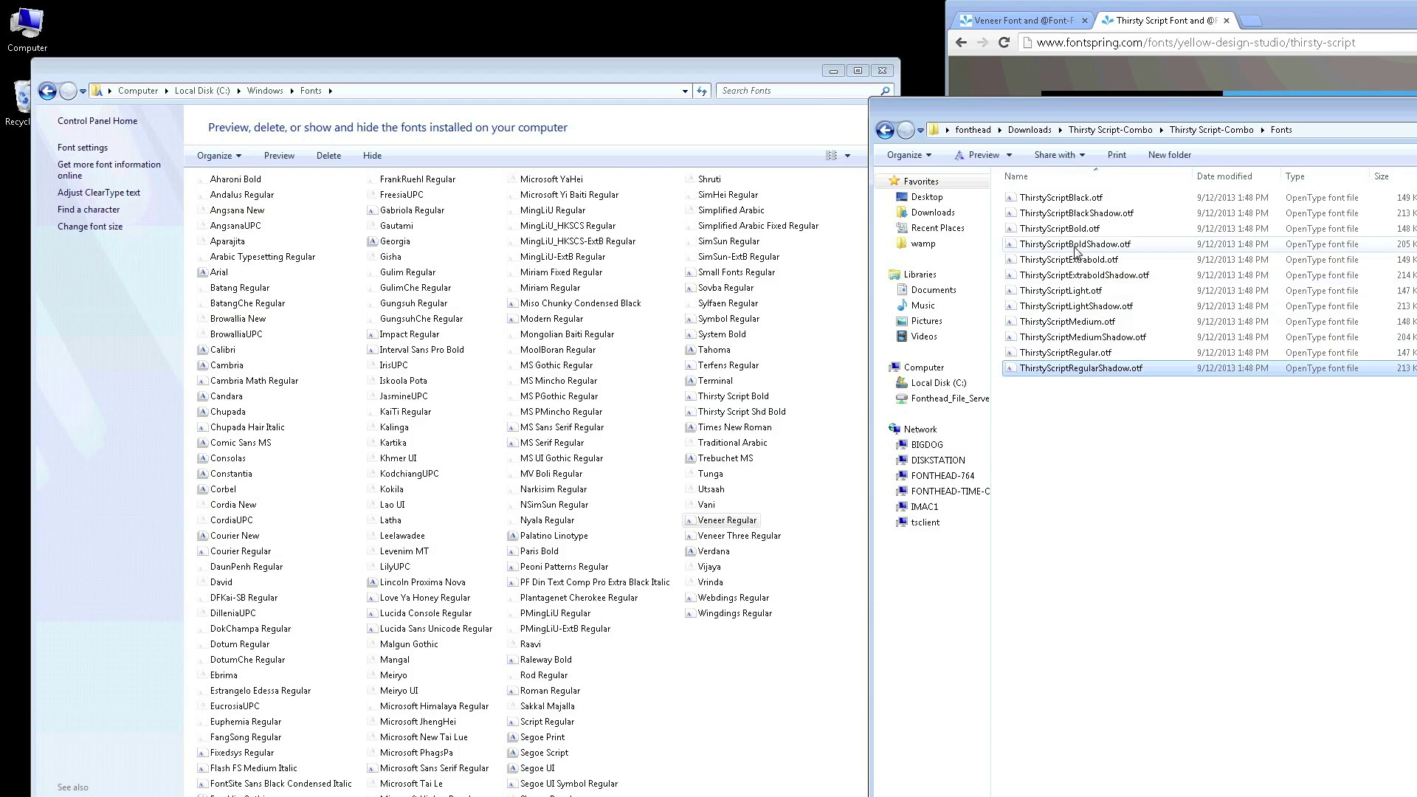
shift+click(1085, 198)
drag(1085, 198, 741, 691)
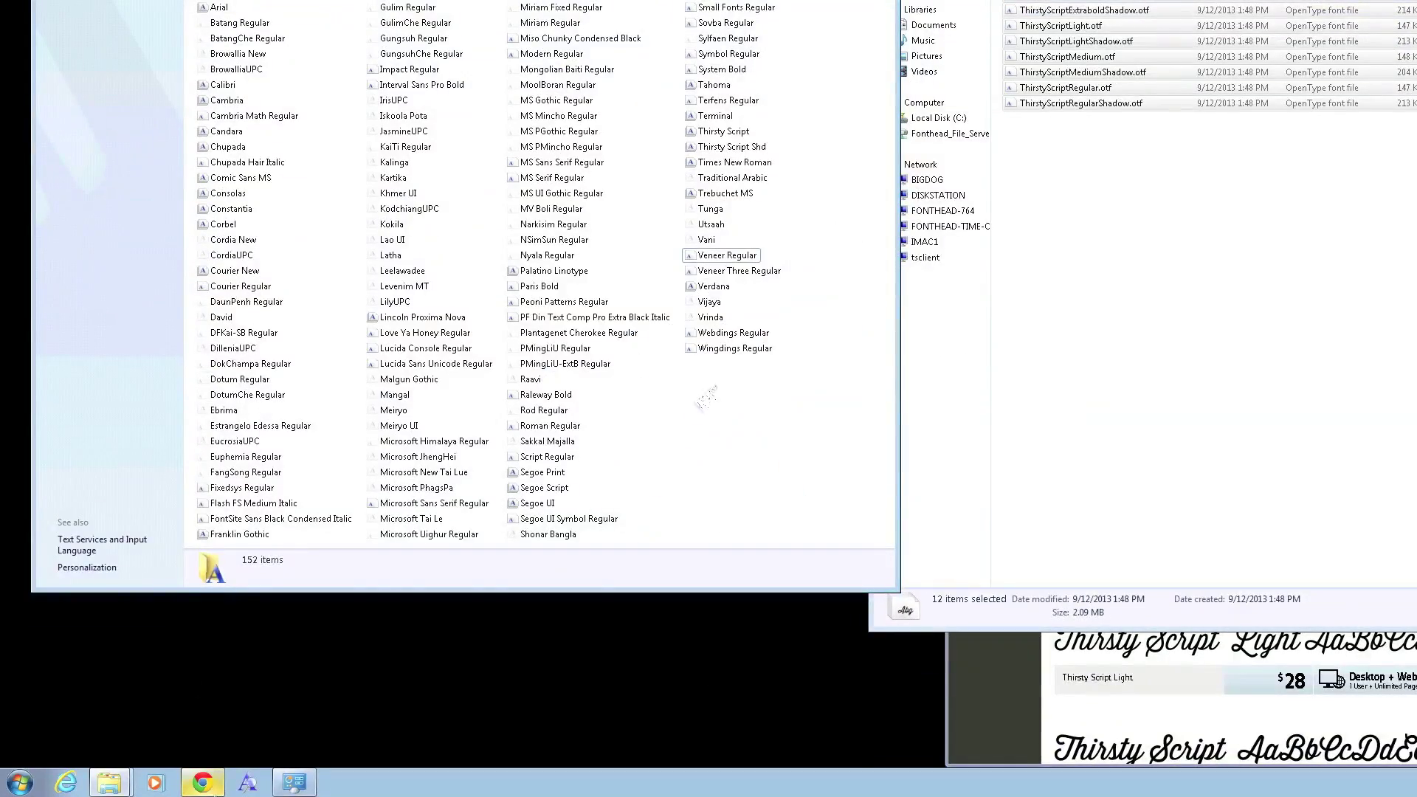
Launch Paint and type 'Thirsty Script' on the canvas in Thirsty Script Medium.
click(20, 783)
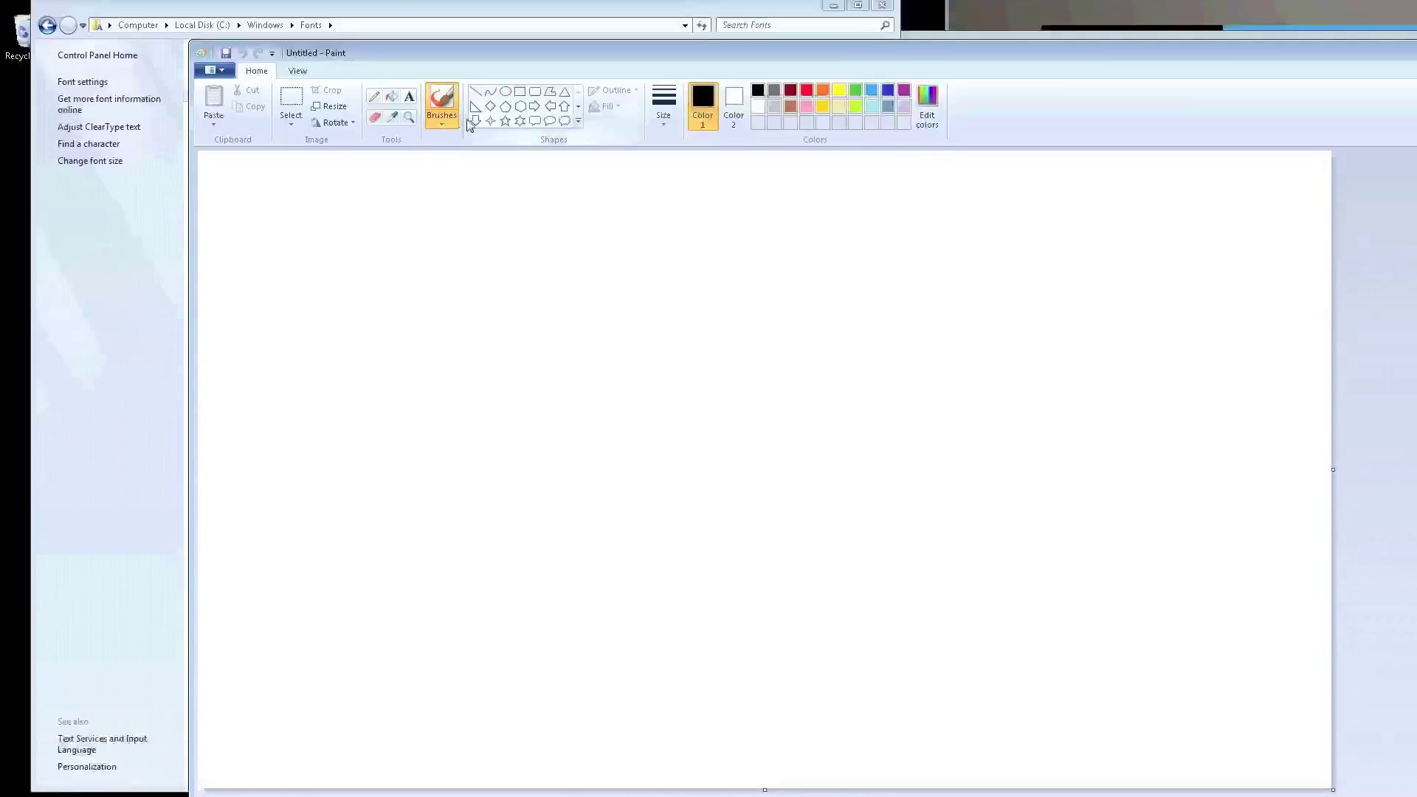
click(331, 343)
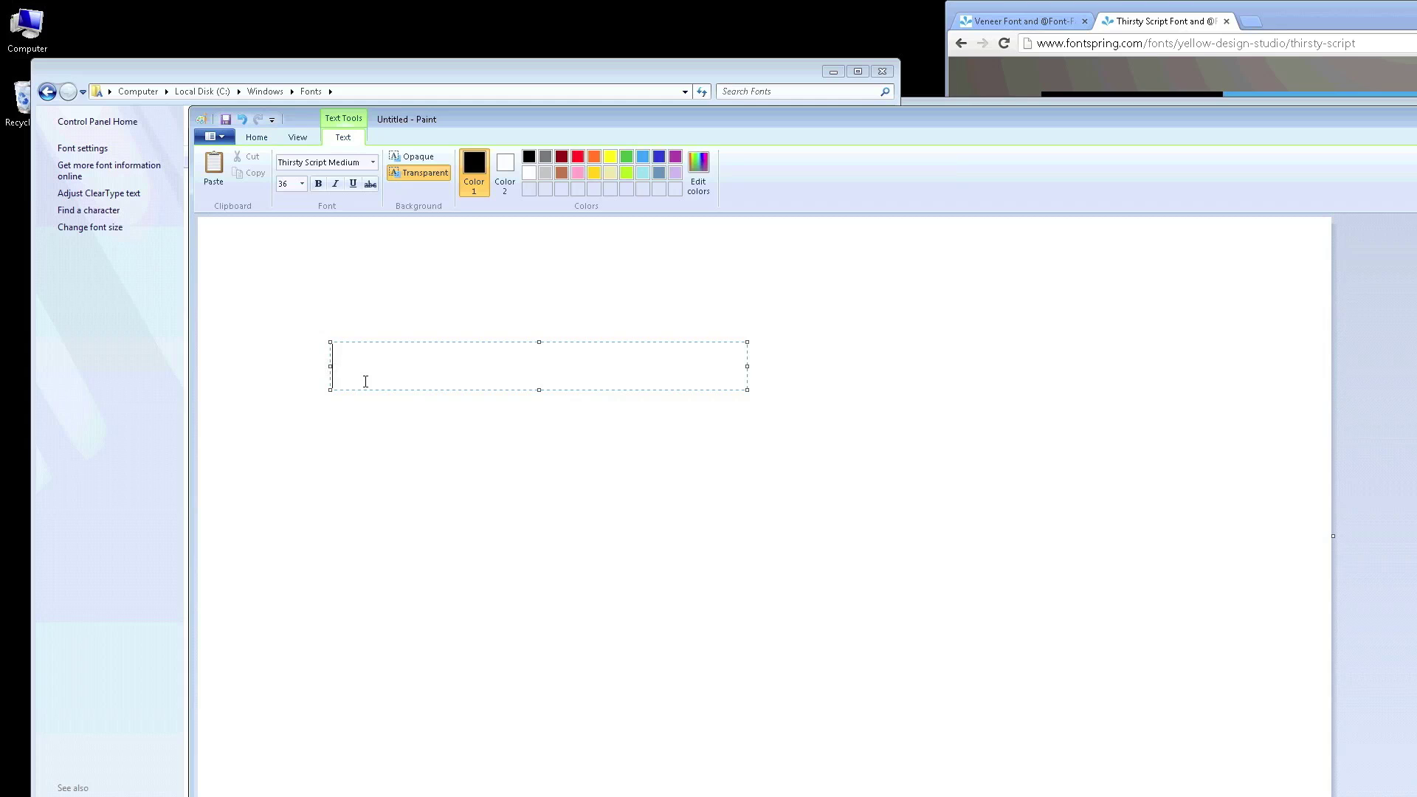
text(V)
key(BackSpace)
text(Thirsty)
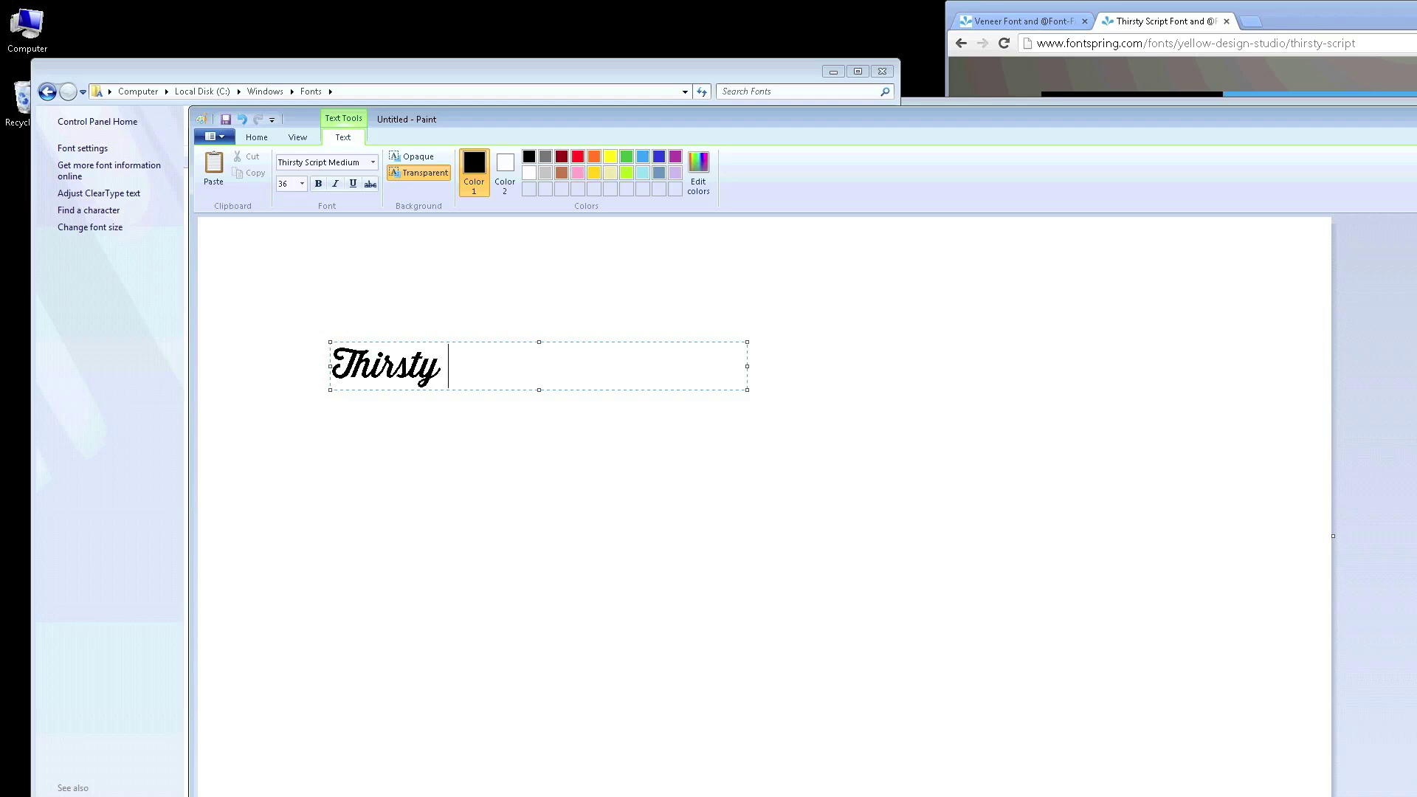
text( Script)
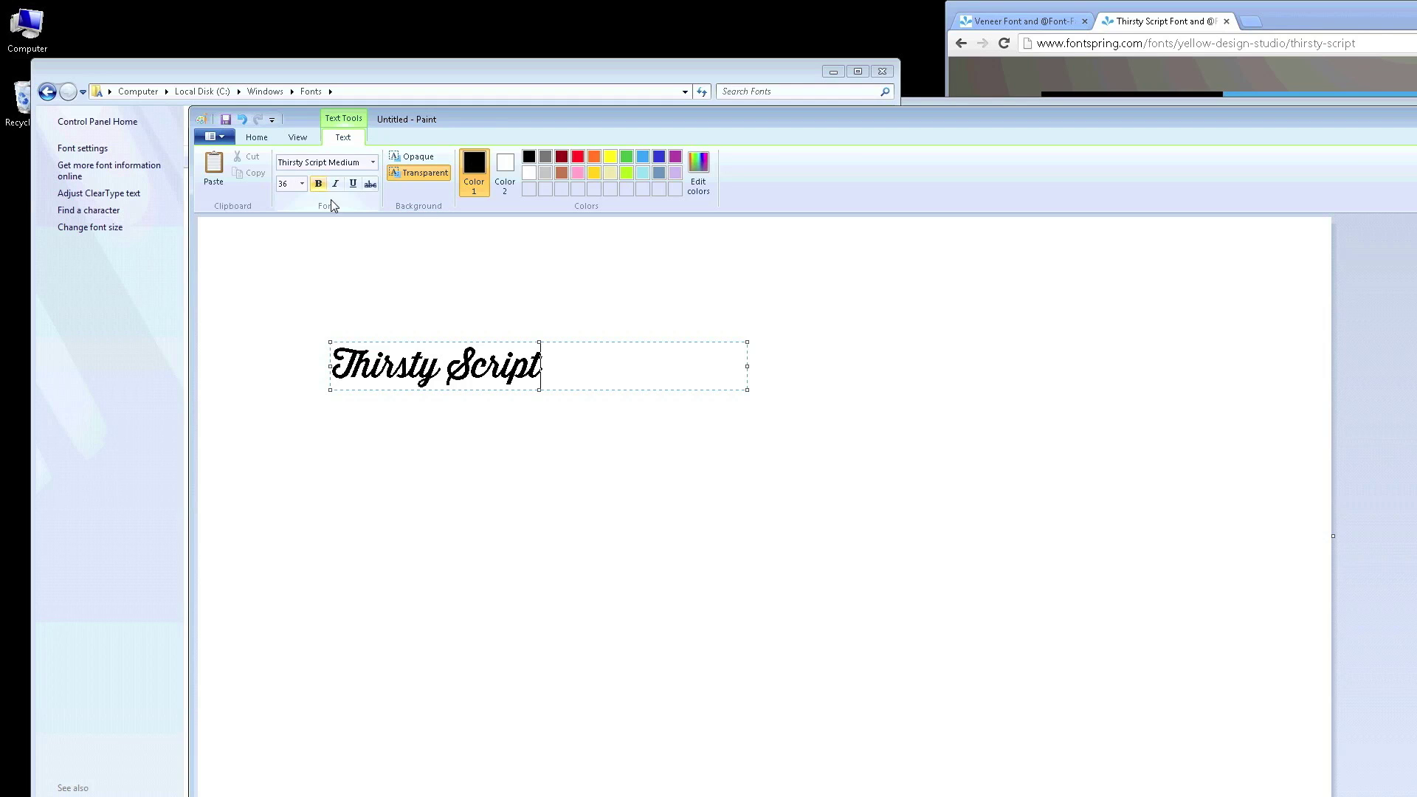
click(376, 172)
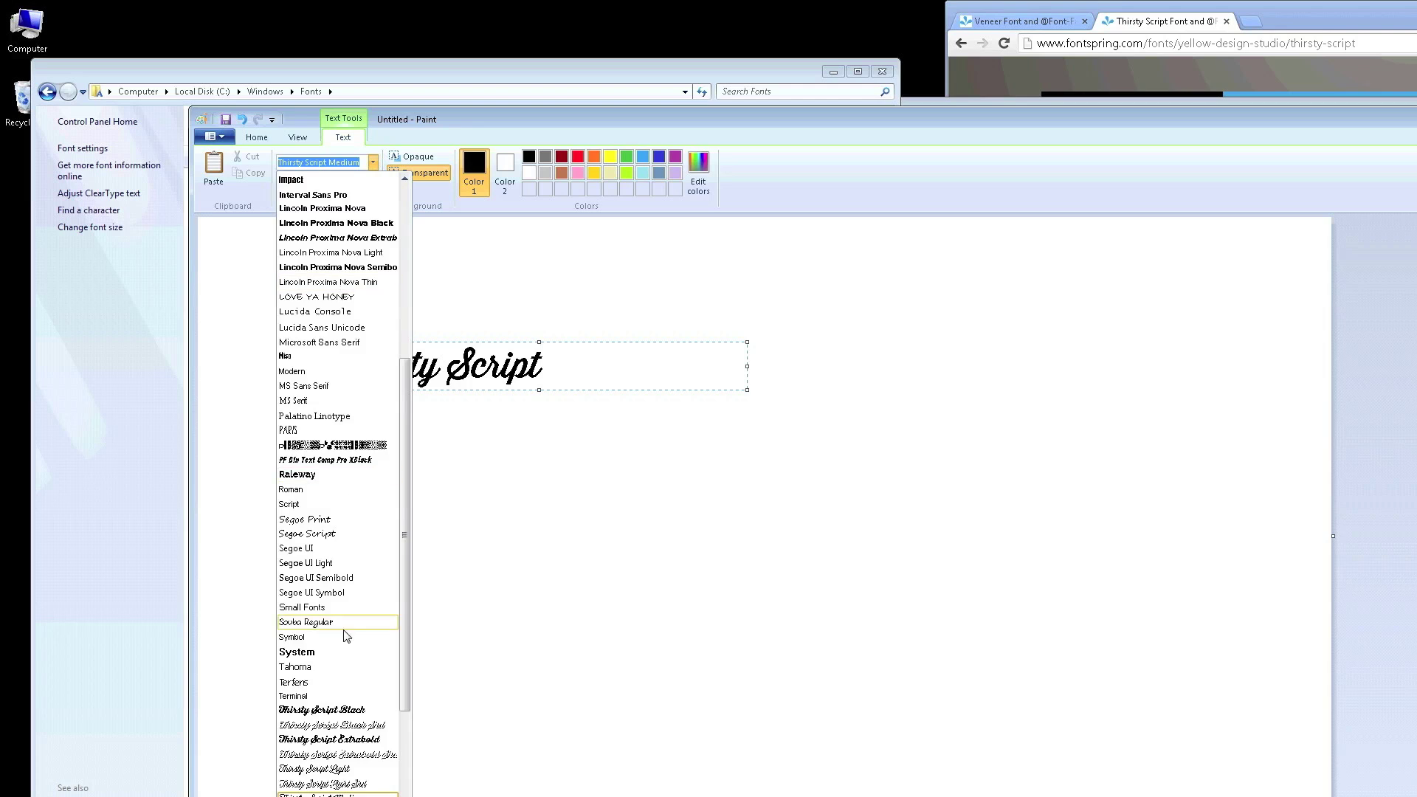
click(541, 589)
Commit the Thirsty Script line and type 'Veneer' on a new line below it.
click(365, 487)
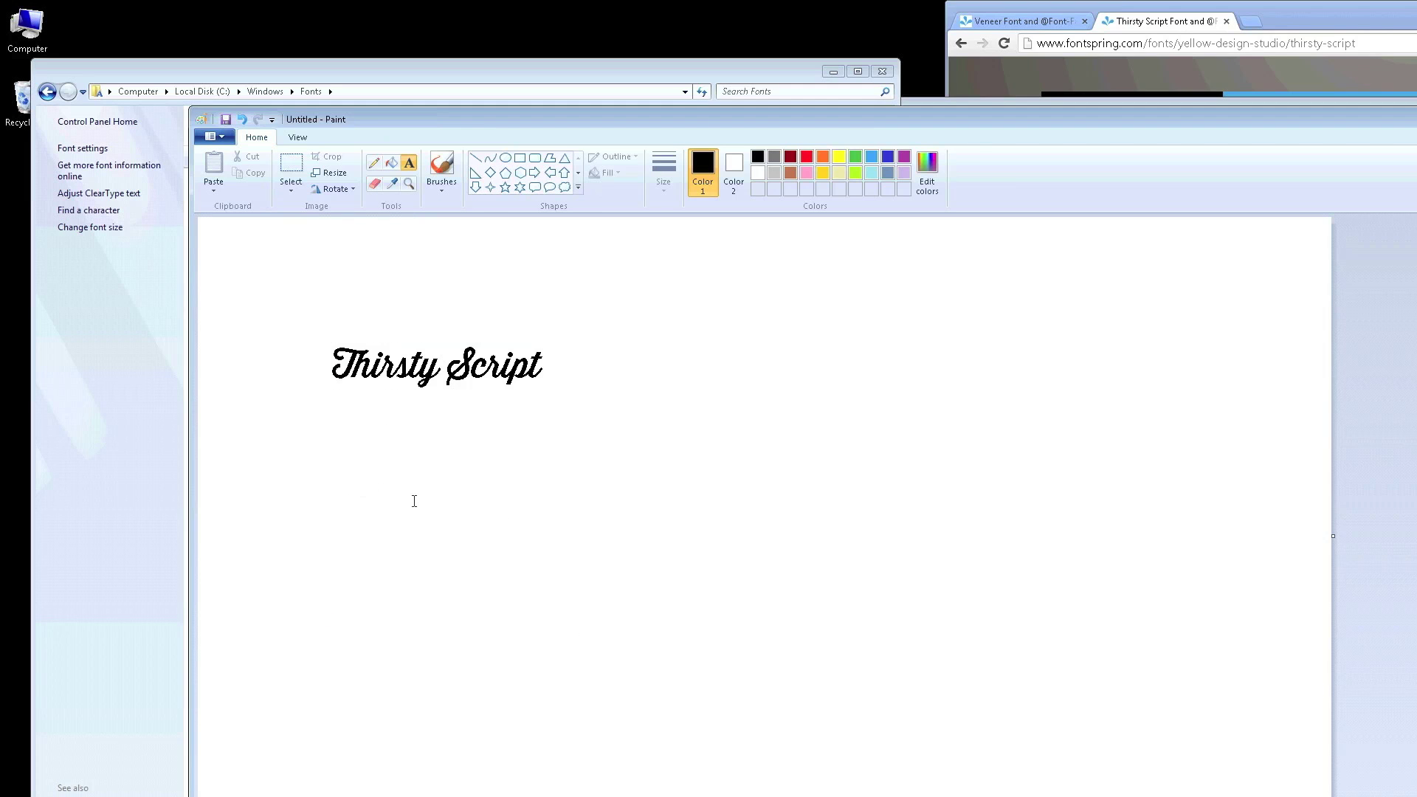
click(402, 494)
text(Veneer)
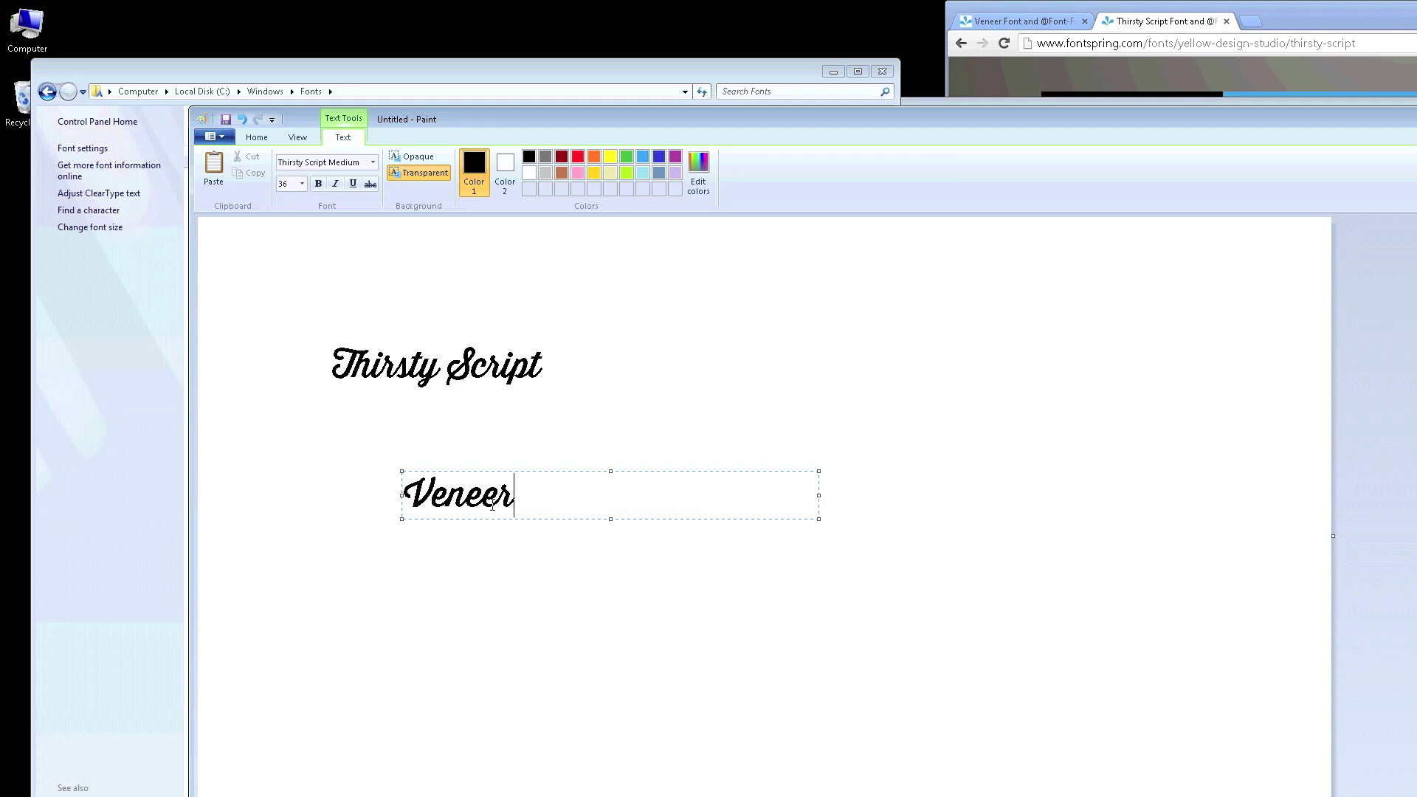
Apply the Veneer font to the word 'Veneer'.
drag(531, 484, 381, 494)
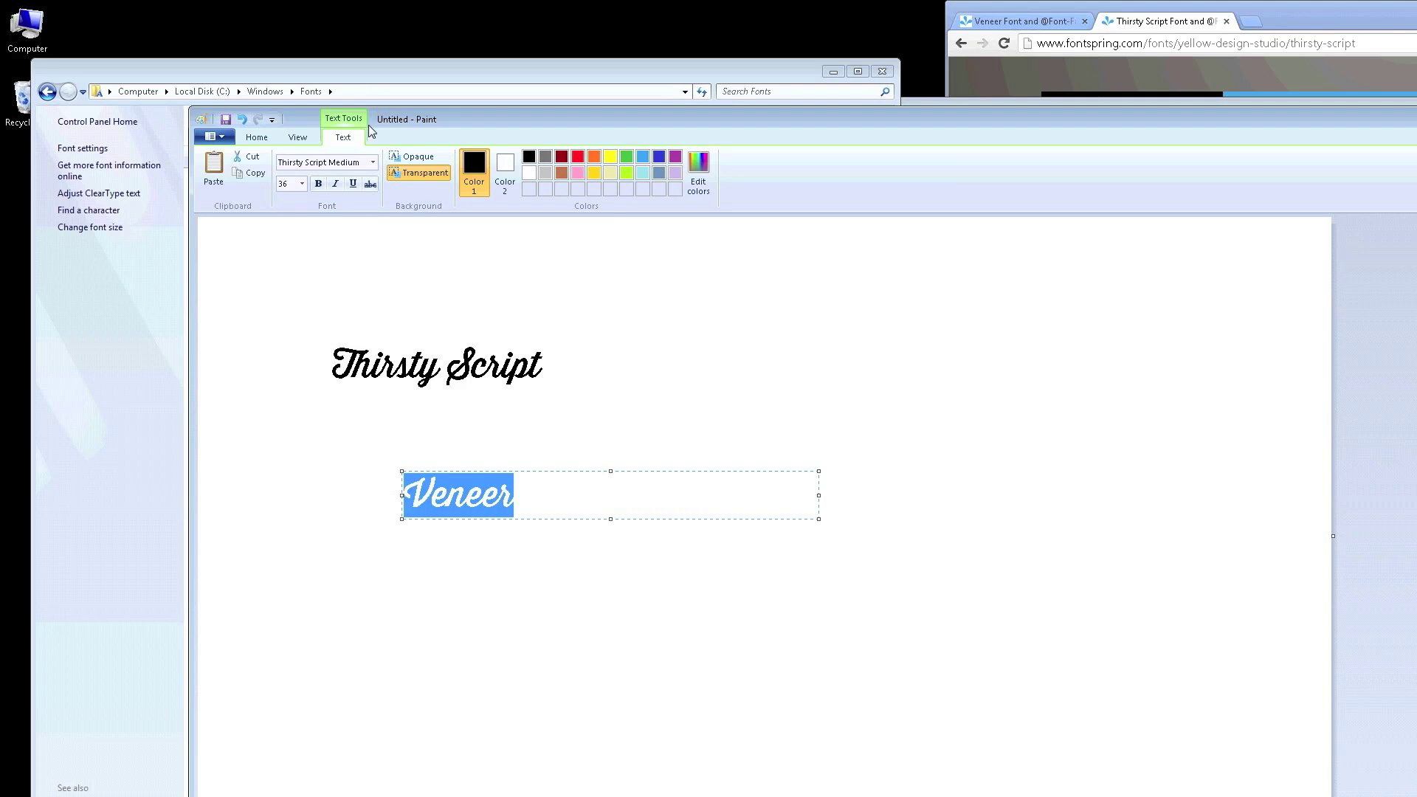
click(372, 162)
text(v)
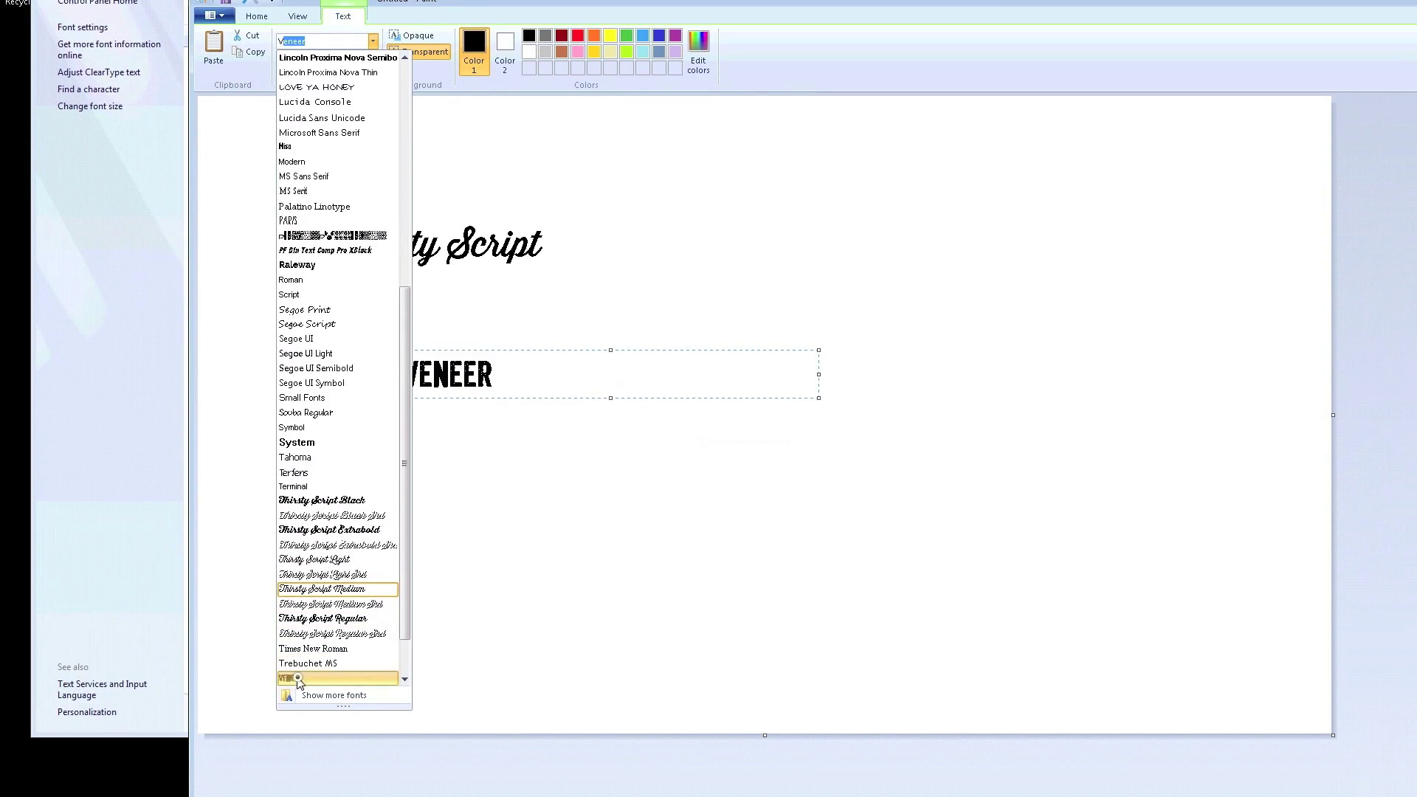
click(297, 679)
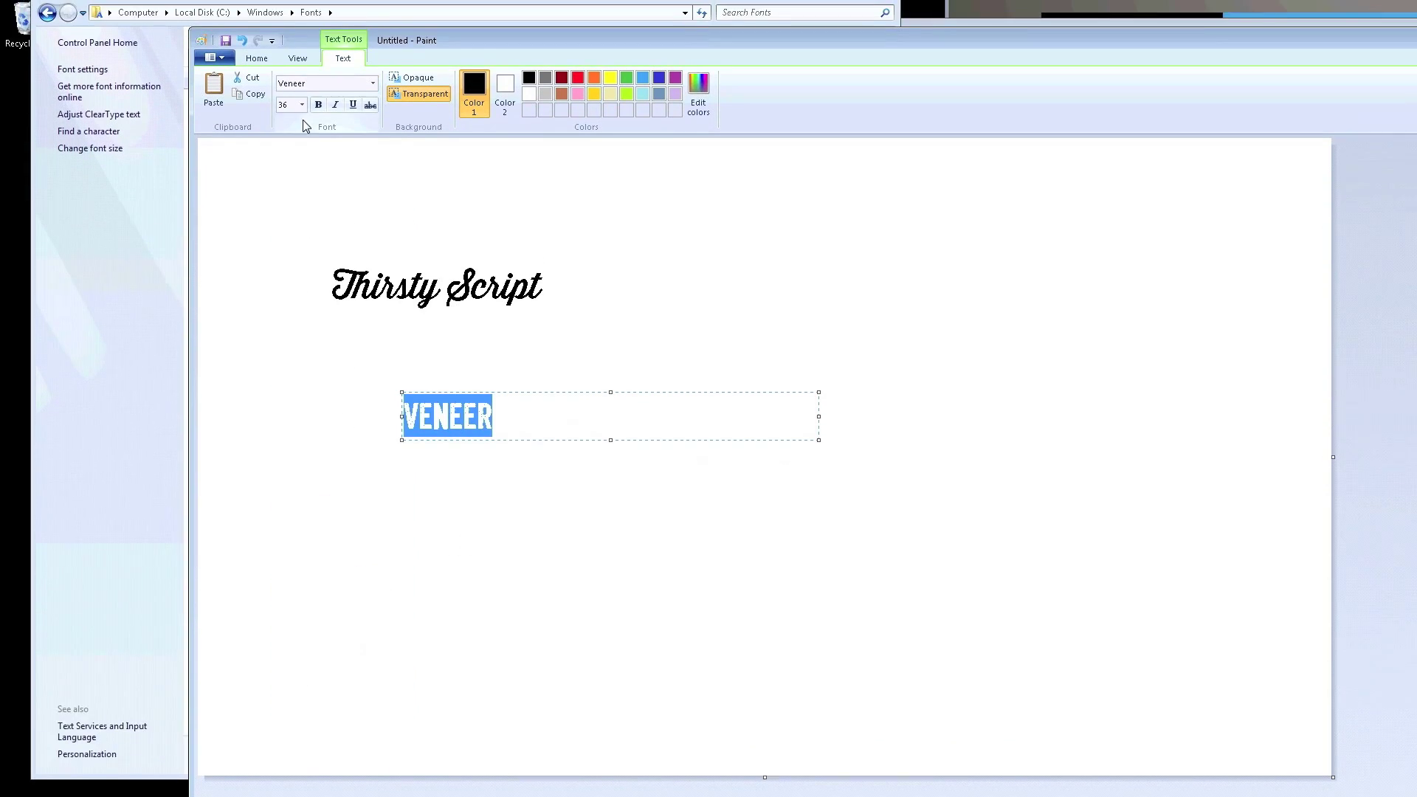